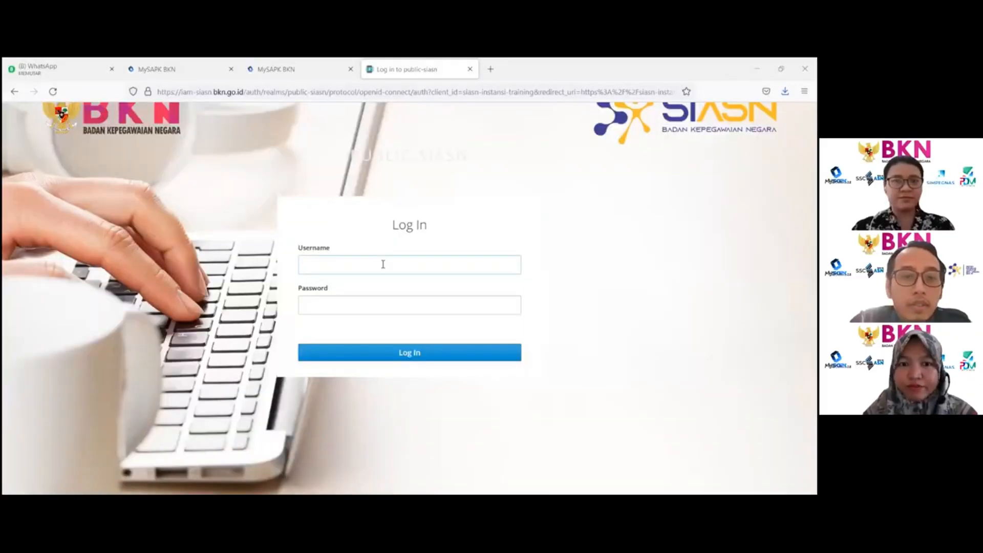
# Log in to the SIASN training site with the first saved account, filling in its username and password.
pyautogui.click(383, 264)
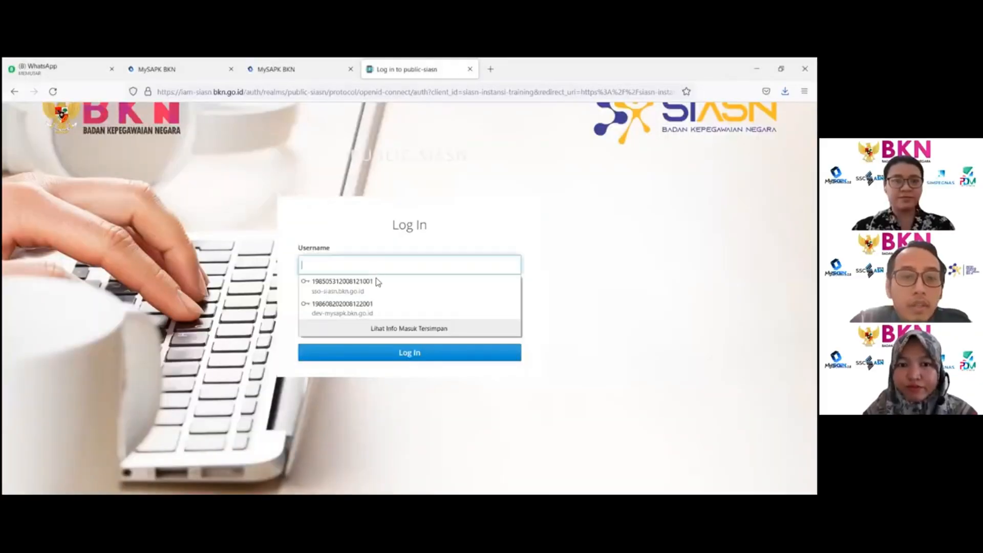
pyautogui.click(376, 283)
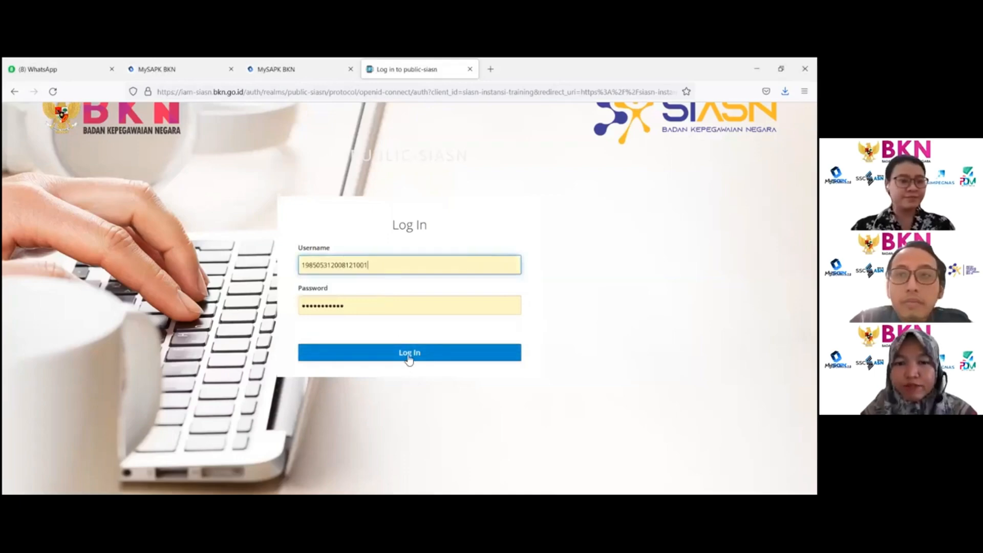
pyautogui.click(410, 354)
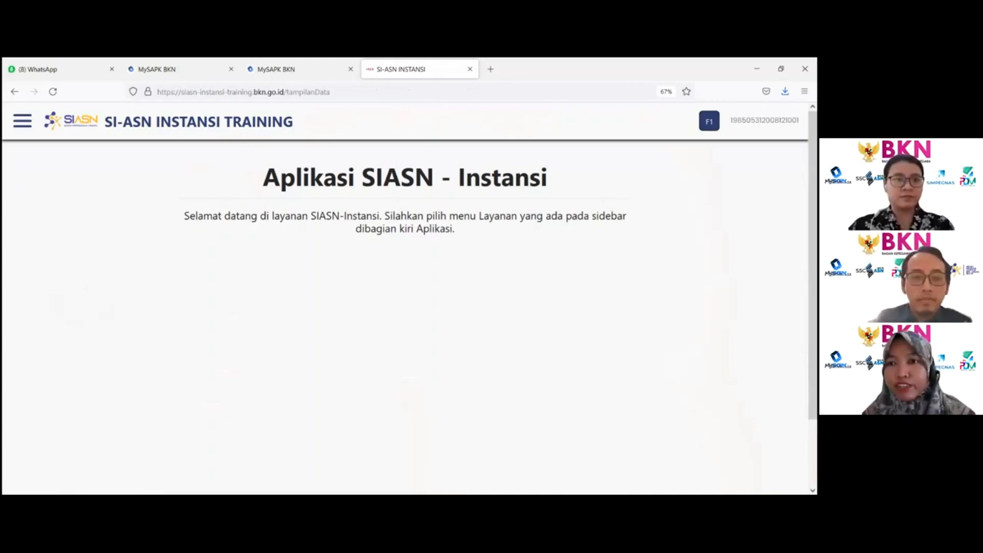
# Open the proposal inbox (Inbox Usulan) of the Layanan Peremajaan service.
pyautogui.click(23, 123)
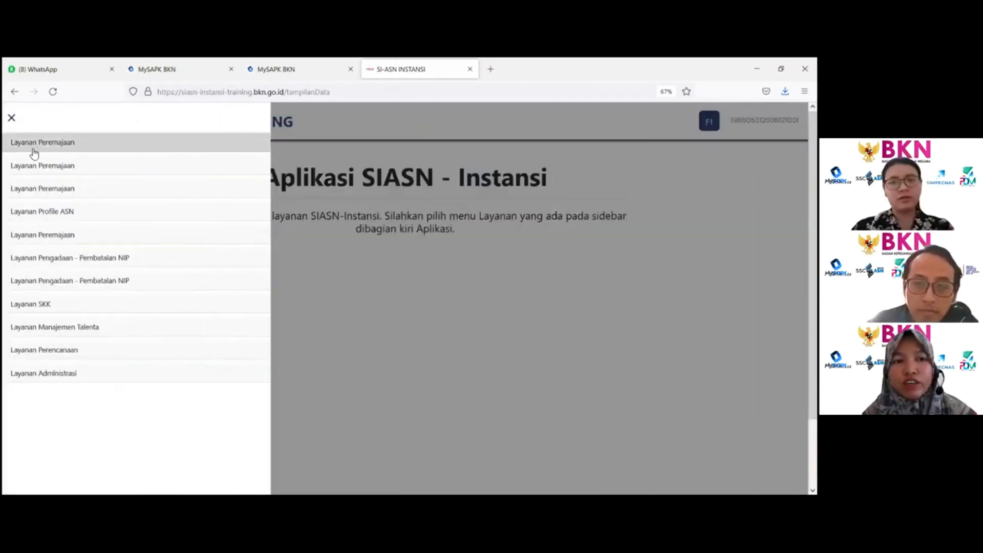
pyautogui.click(32, 146)
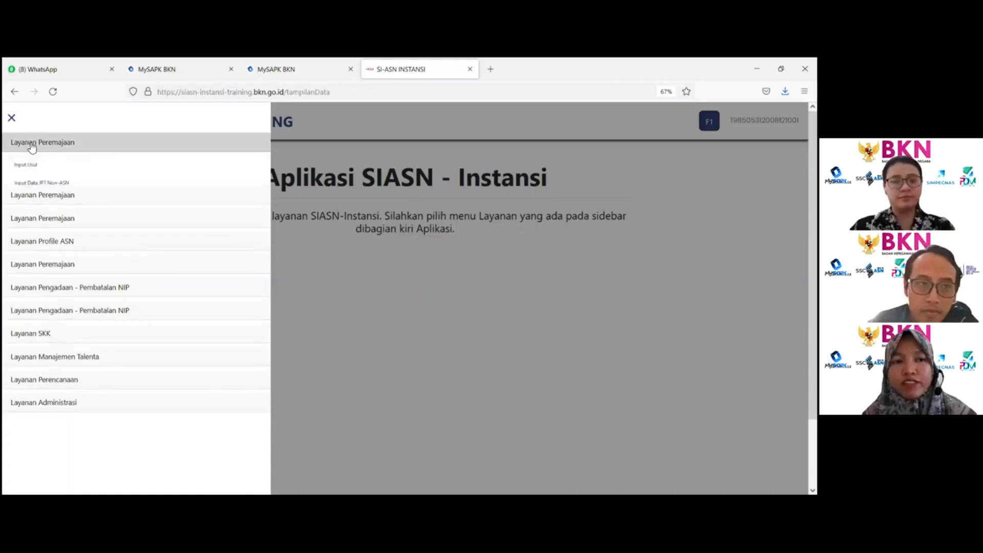
pyautogui.click(27, 202)
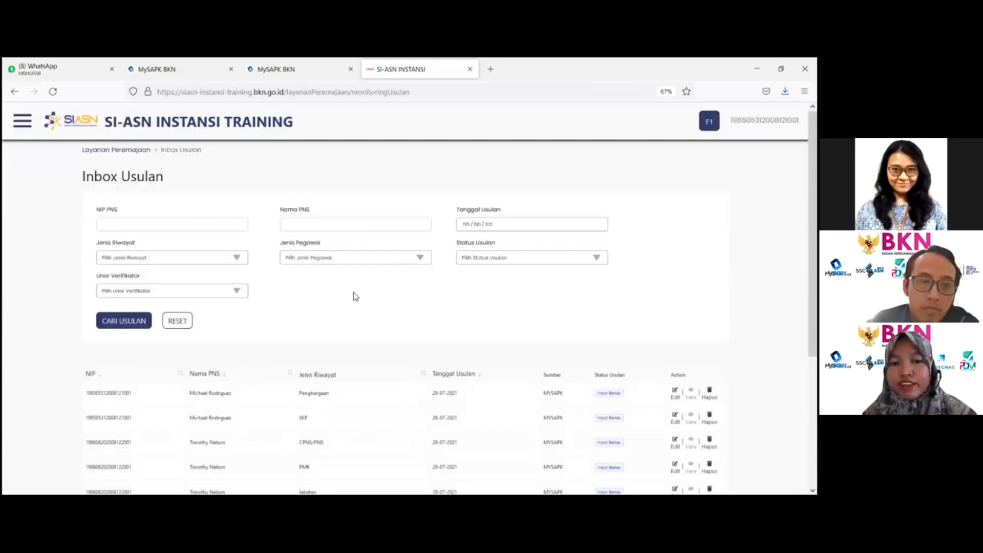
# Examine the inbox's search filters and the available Unor Verifikator options without choosing one.
pyautogui.scroll(-1, 353, 294)
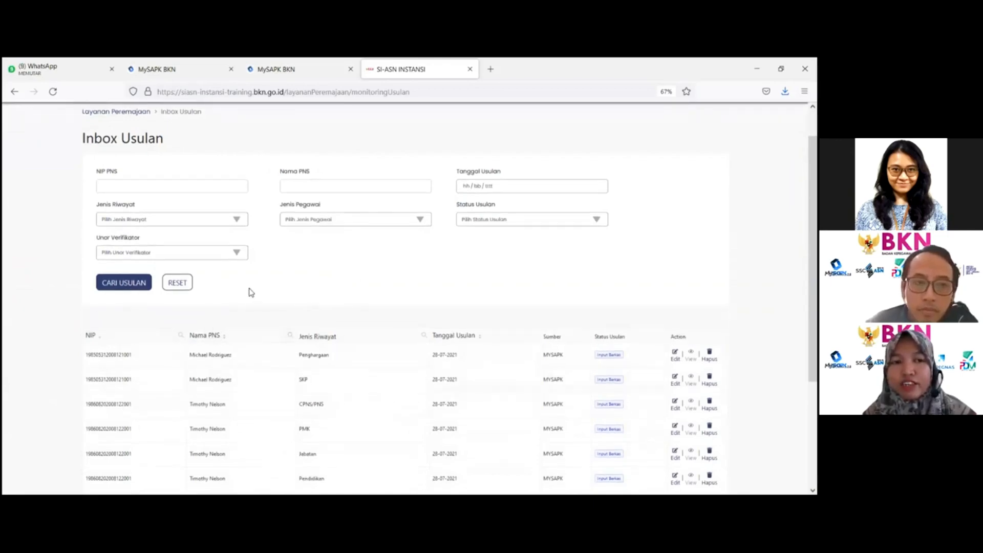
pyautogui.click(236, 258)
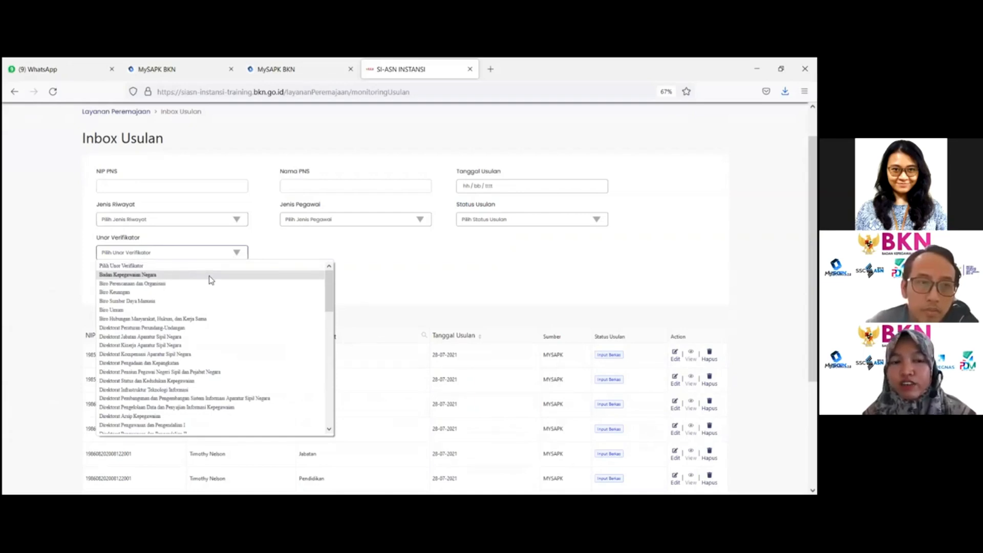
pyautogui.click(445, 285)
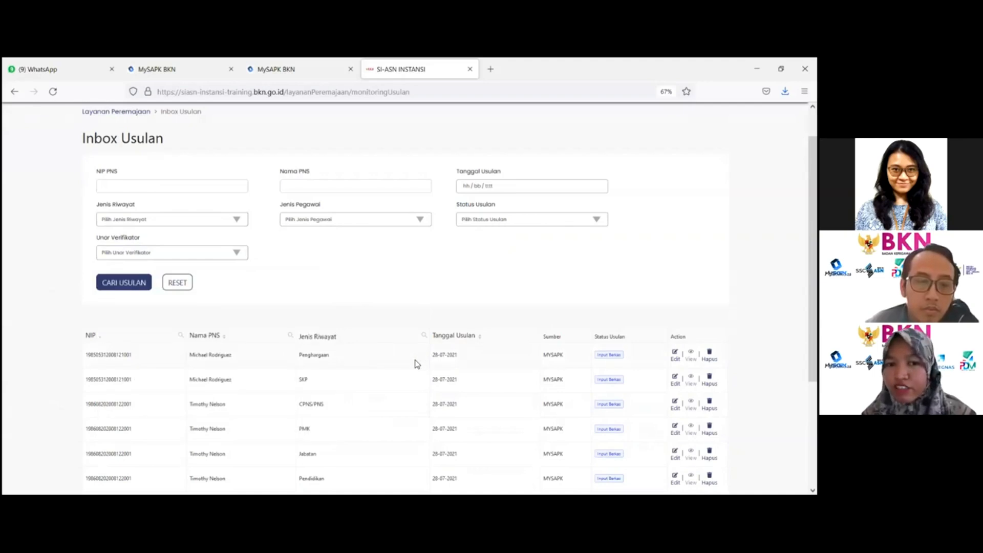
pyautogui.scroll(-1, 347, 358)
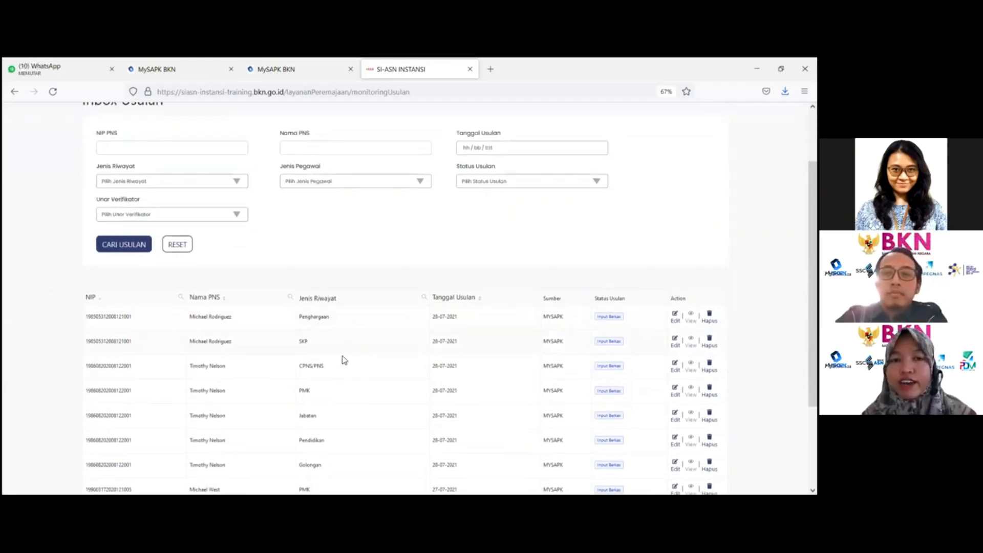
pyautogui.click(242, 222)
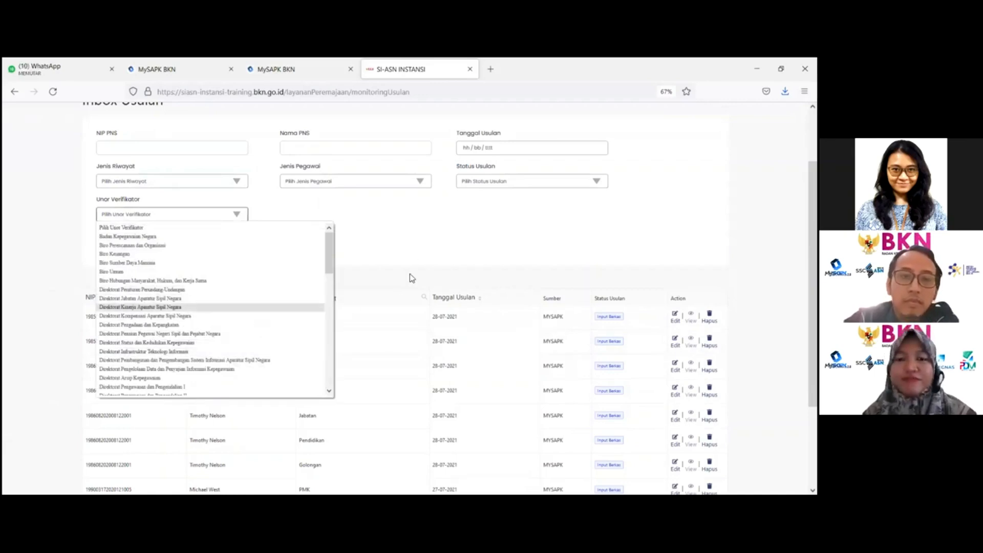
pyautogui.click(418, 260)
# Look through the list of submitted proposals, view the details of the Jabatan proposal and close it.
pyautogui.scroll(-1, 327, 278)
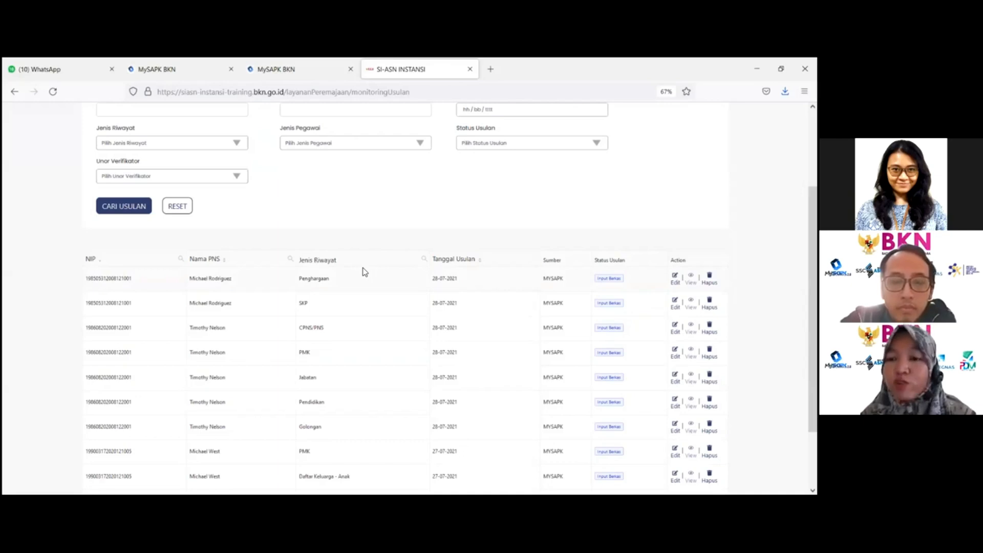
pyautogui.scroll(-3, 364, 272)
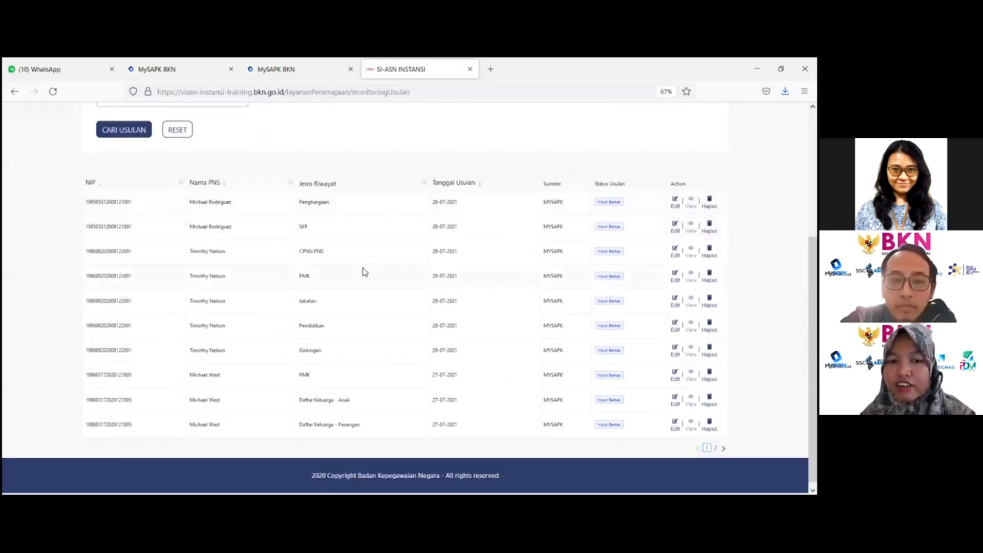
pyautogui.scroll(1, 364, 272)
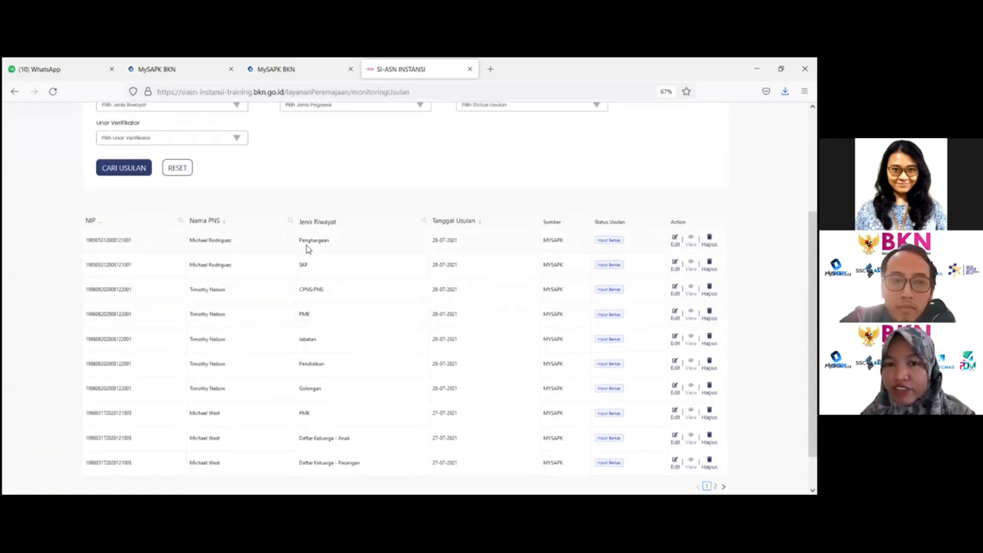
pyautogui.scroll(-1, 271, 251)
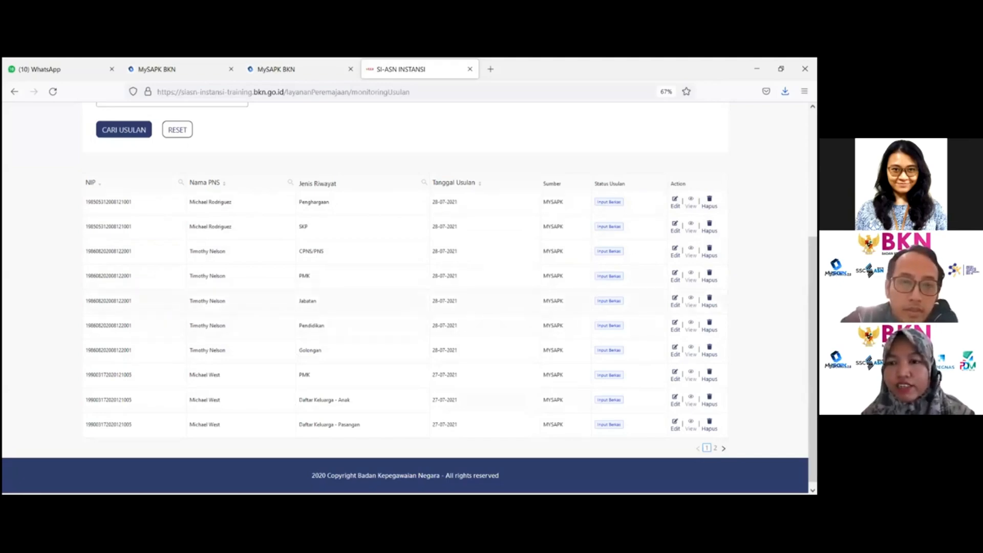
pyautogui.click(674, 300)
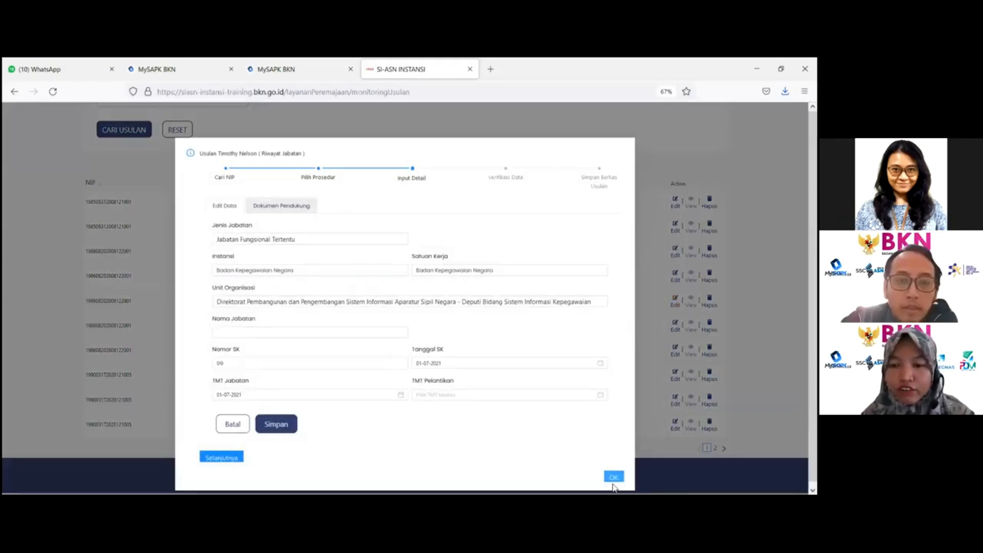
pyautogui.click(614, 476)
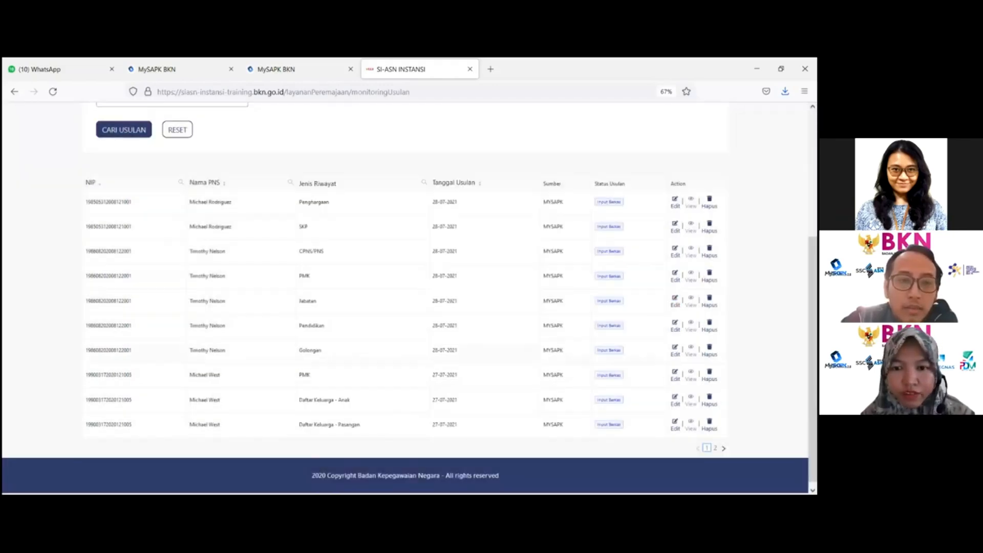
# Open the Golongan proposal for editing and preview its supporting document Dok SK KP.
pyautogui.click(675, 348)
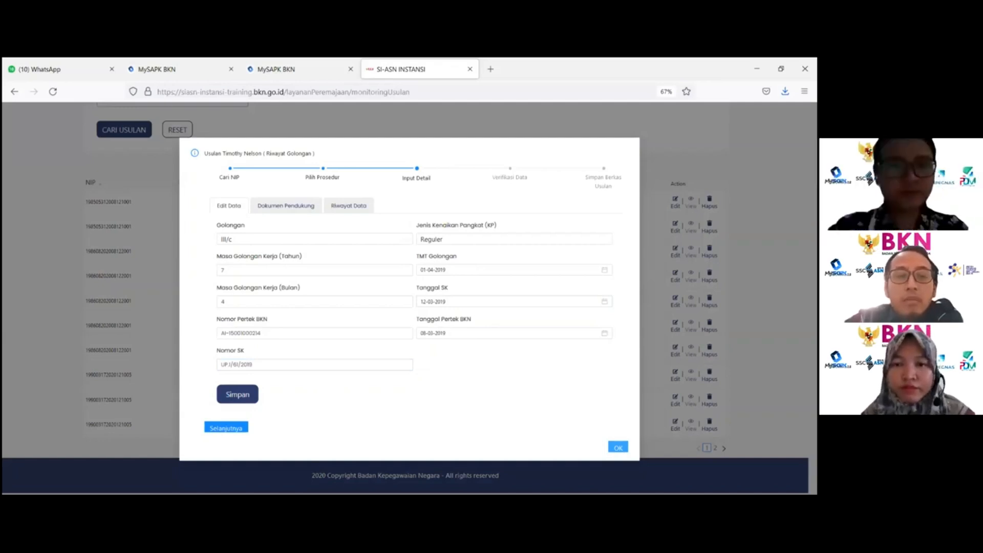
pyautogui.click(287, 207)
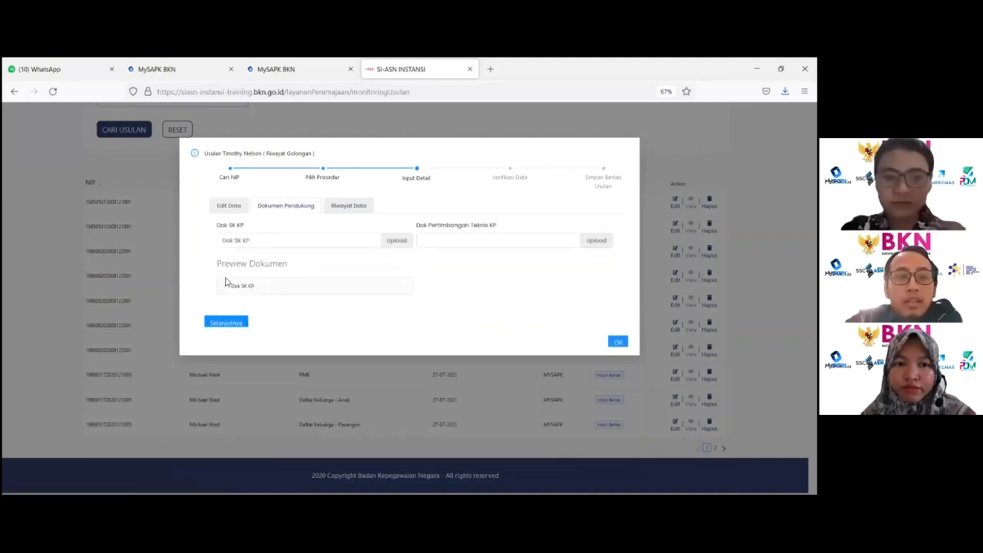
pyautogui.click(227, 285)
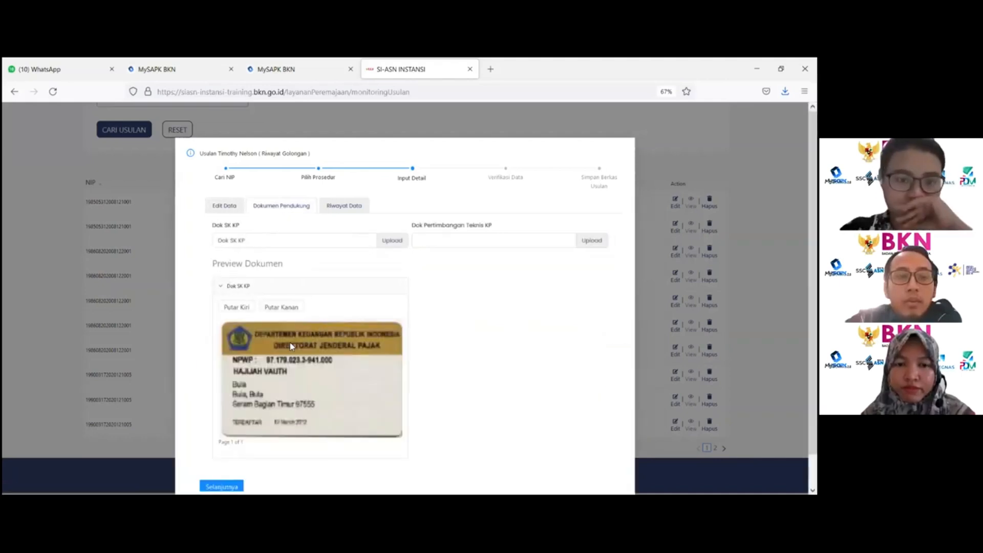
# Set Masa Golongan Kerja (Bulan) to 5 in the Golongan proposal's data and save the form.
pyautogui.click(227, 207)
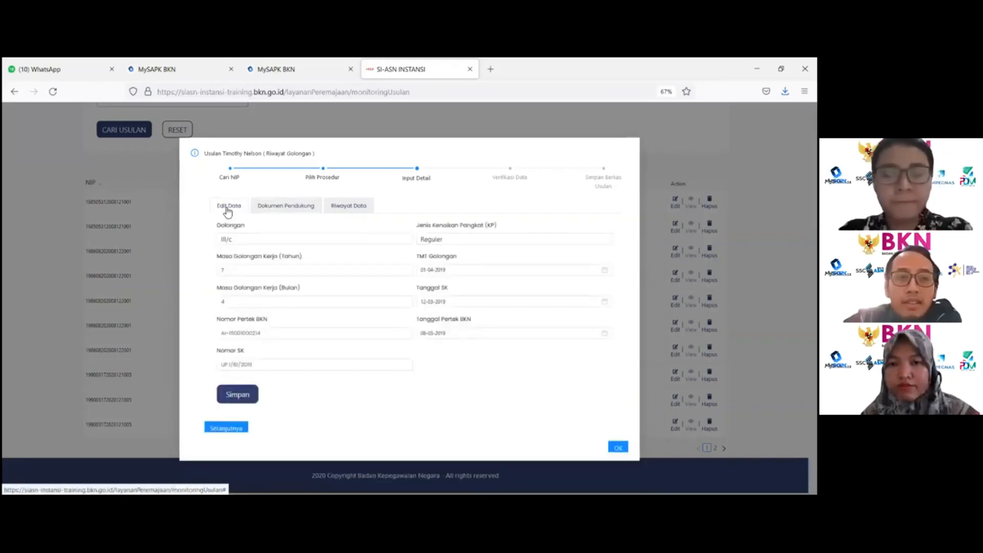
pyautogui.click(275, 334)
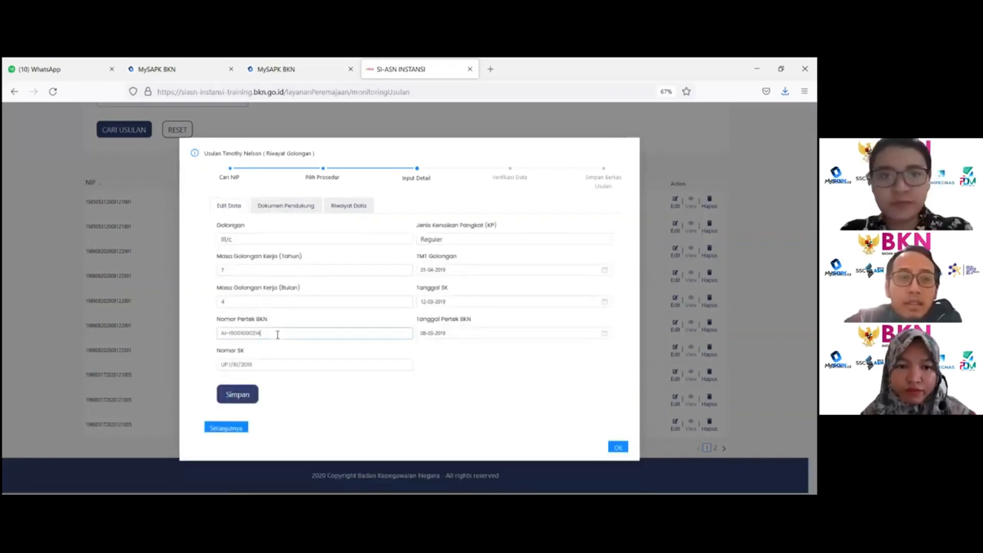
pyautogui.click(268, 362)
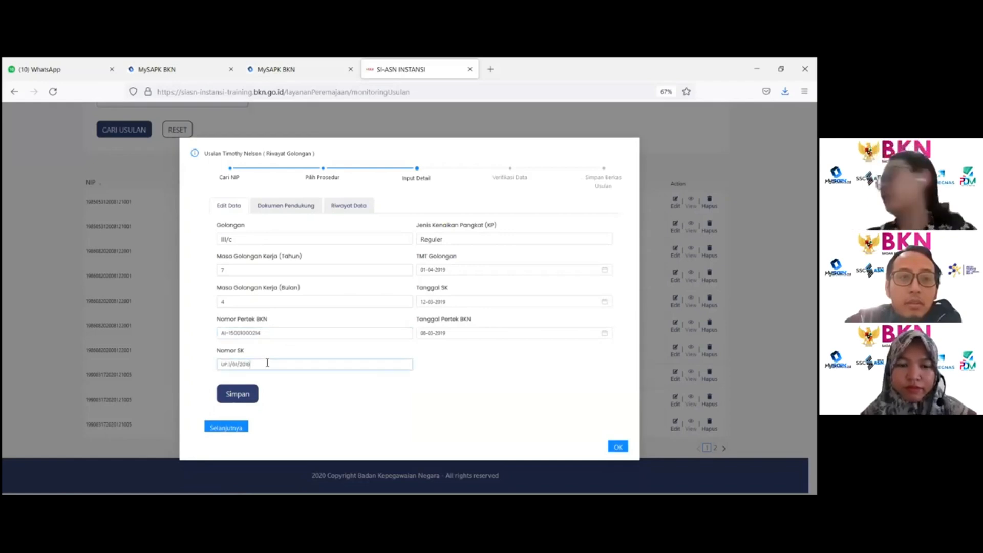
pyautogui.click(248, 272)
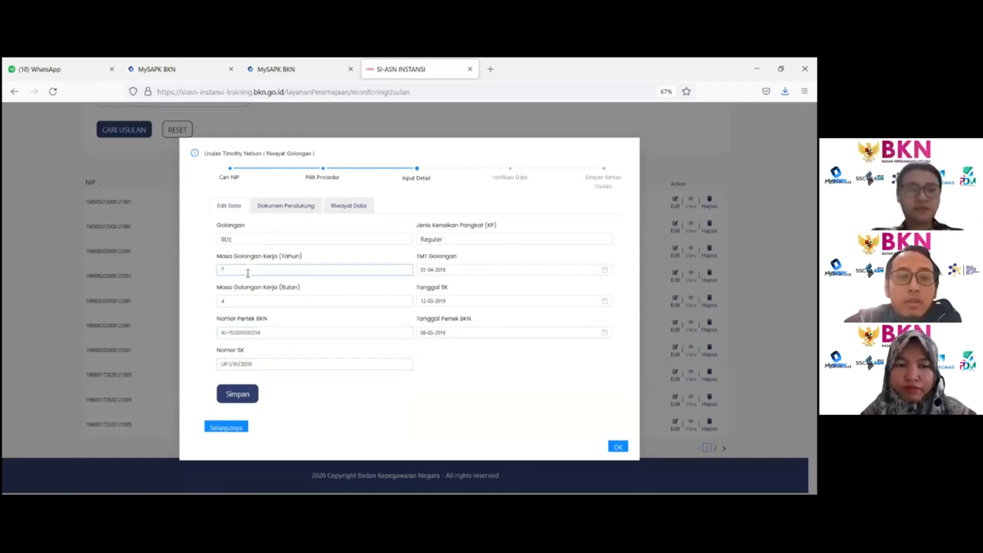
pyautogui.click(239, 301)
pyautogui.write('5')
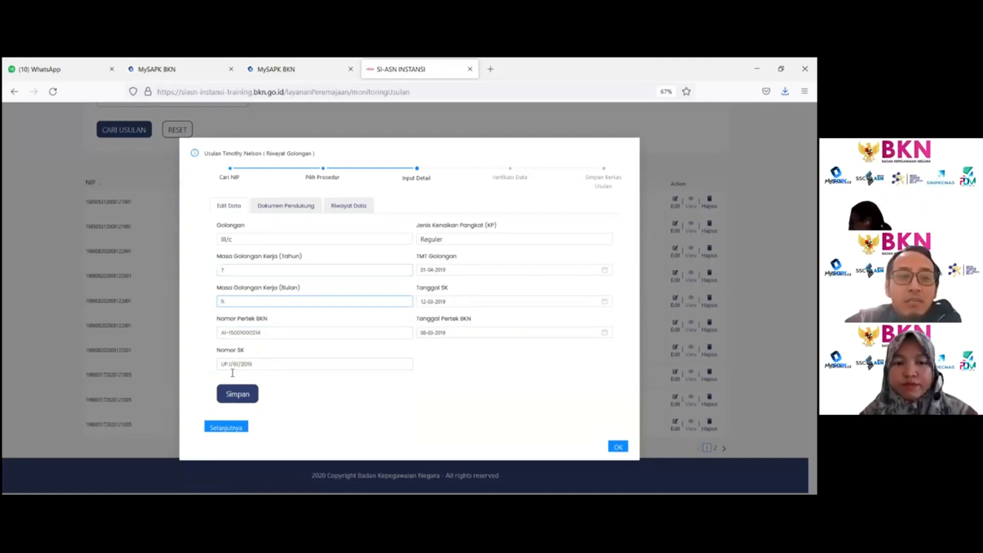
pyautogui.click(245, 395)
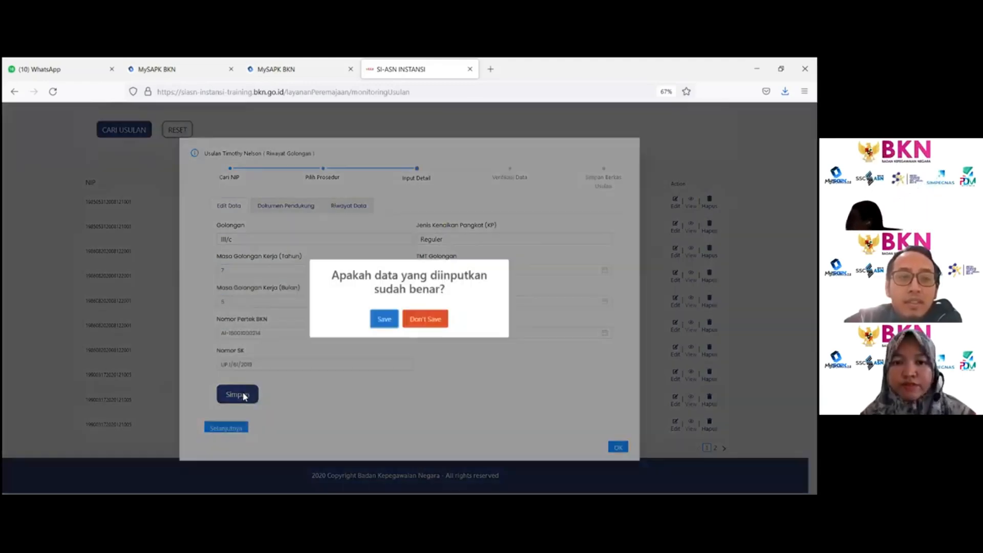
pyautogui.click(385, 327)
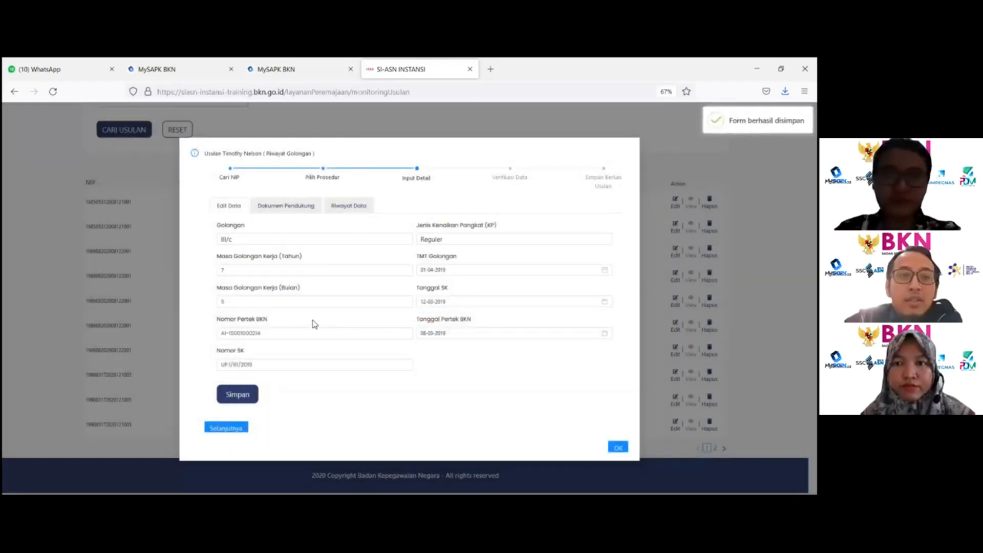
# Inspect the Dok SK KP preview by rotating it left until it is upright again, and collapse it.
pyautogui.click(275, 214)
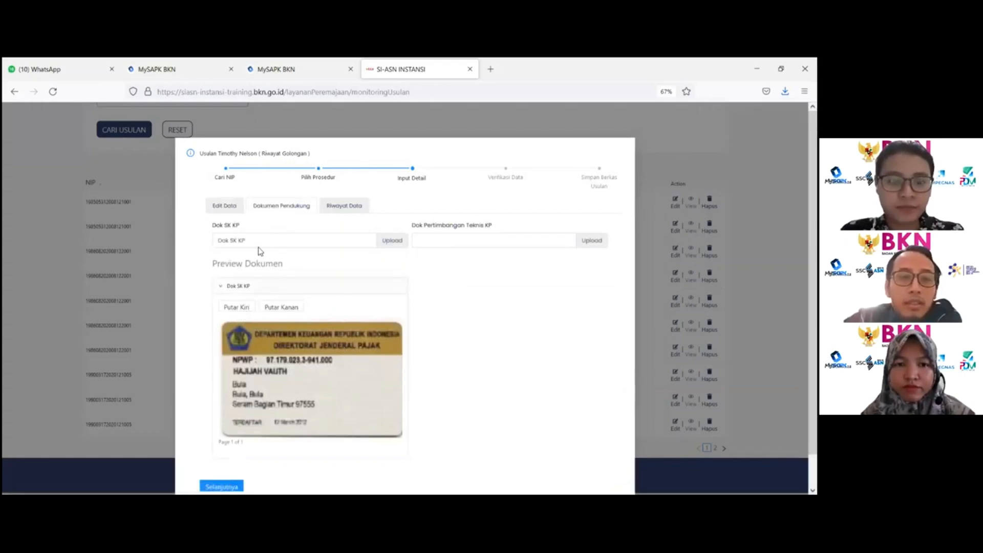
pyautogui.click(243, 309)
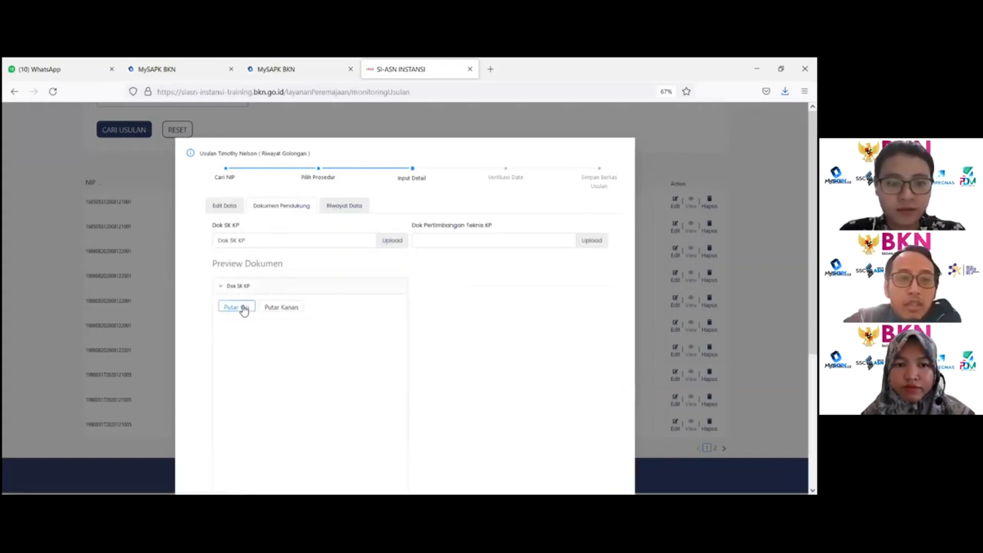
pyautogui.click(243, 309)
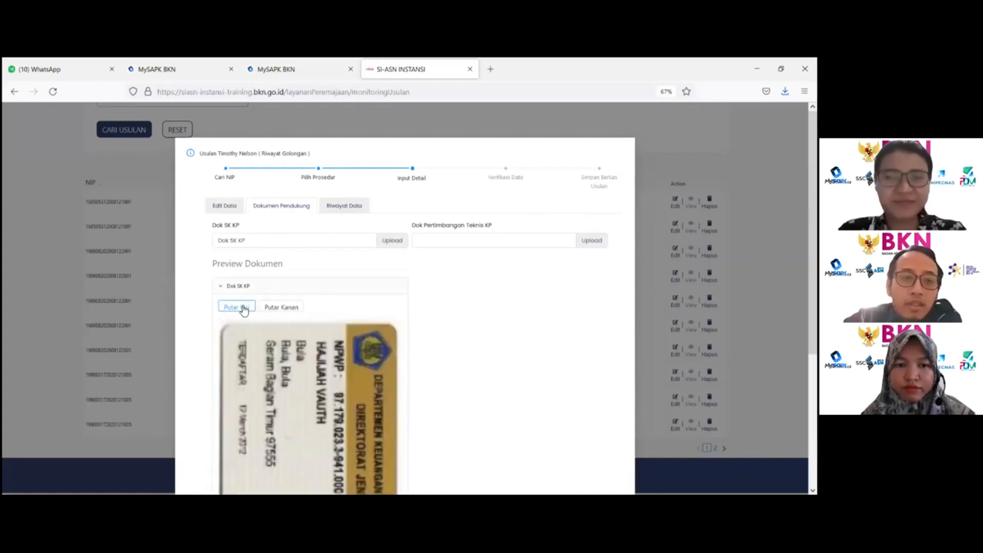
pyautogui.click(244, 309)
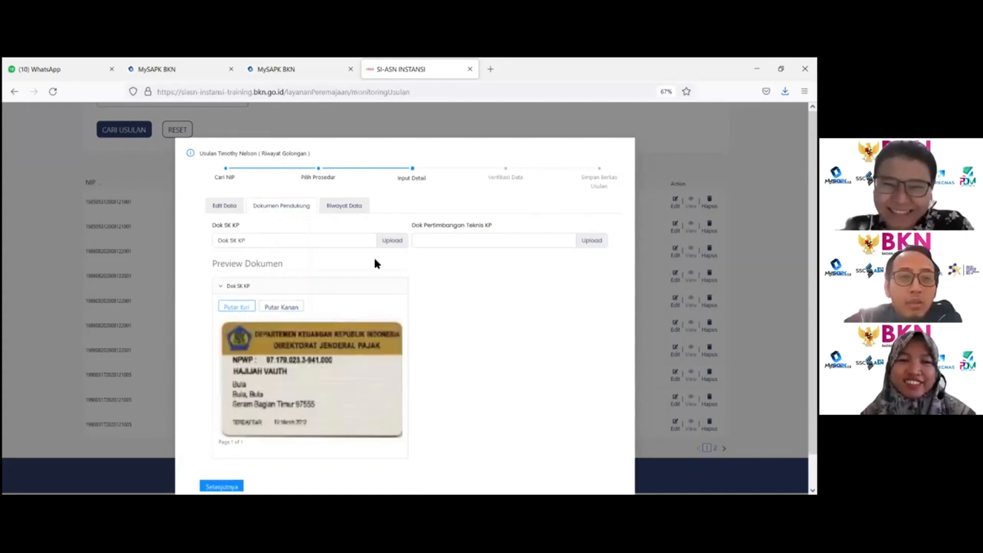
pyautogui.click(221, 288)
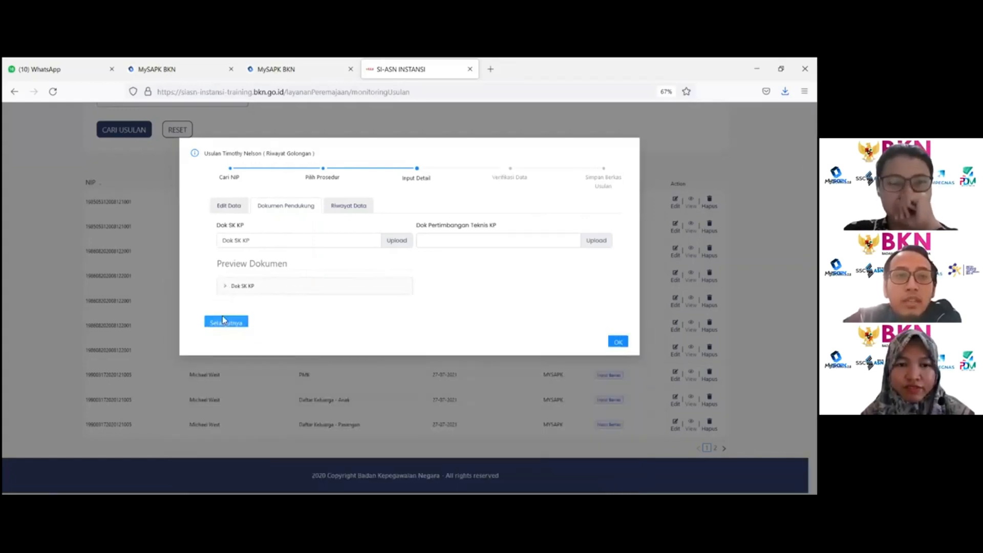
# Review the proposal at the Verifikasi Data stage, return to Input Detail and view its Riwayat Data.
pyautogui.click(223, 321)
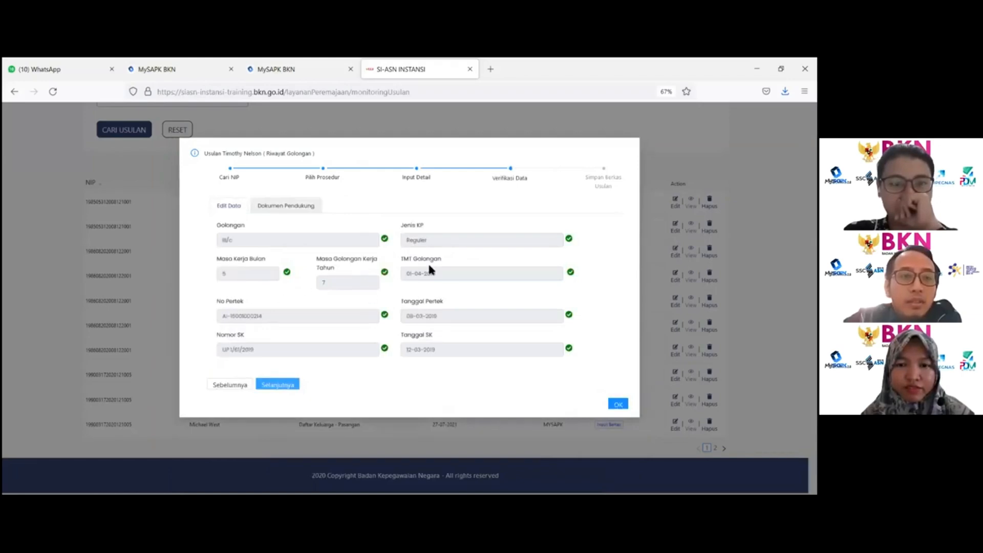
pyautogui.click(241, 390)
pyautogui.click(347, 209)
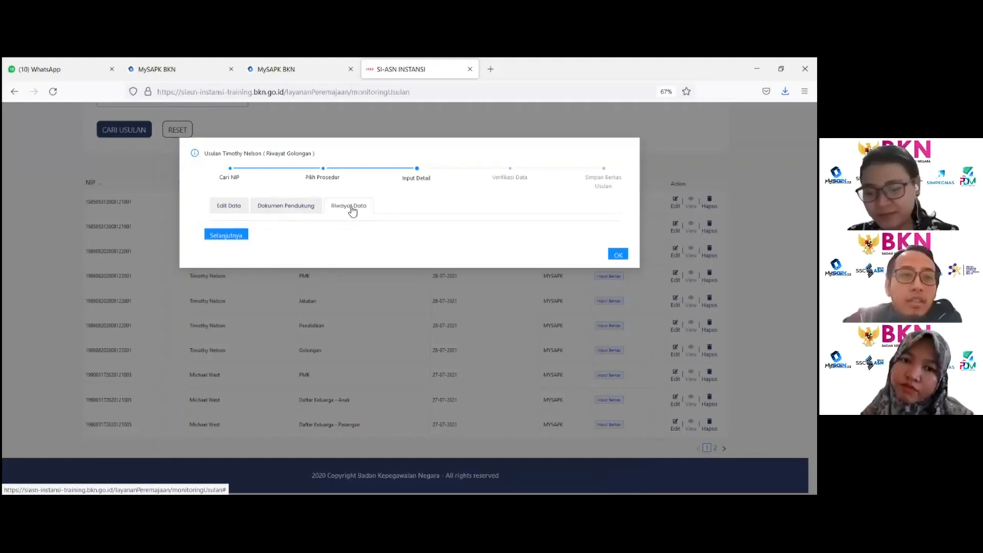
# Check the Golongan proposal's editable data, including the Golongan field's options, against its Riwayat Data, and close the proposal.
pyautogui.click(239, 206)
pyautogui.click(234, 240)
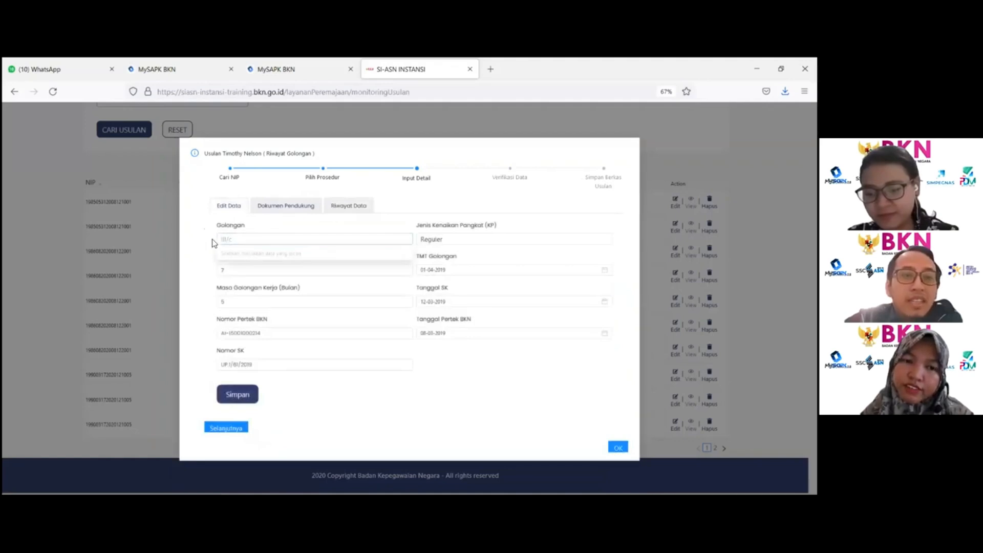
pyautogui.click(194, 284)
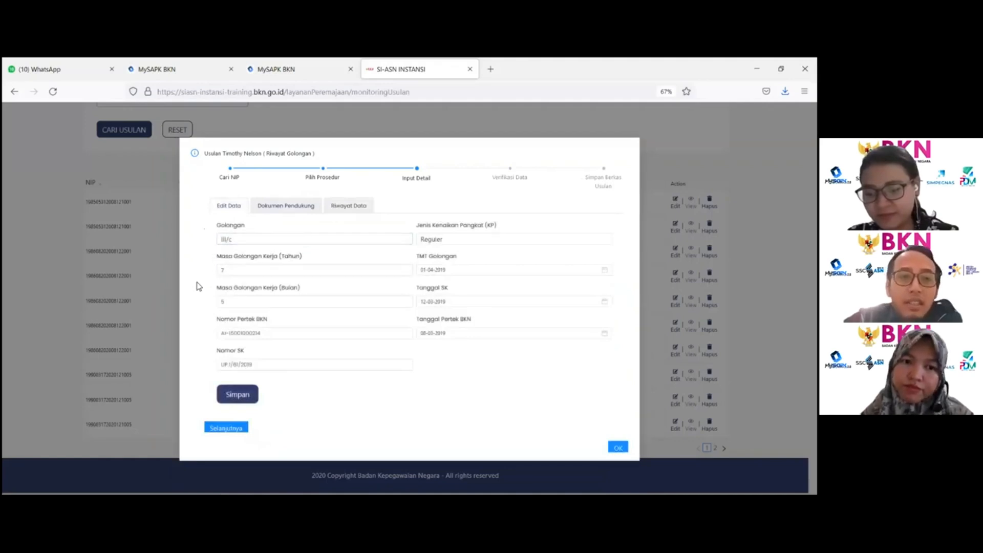
pyautogui.click(366, 207)
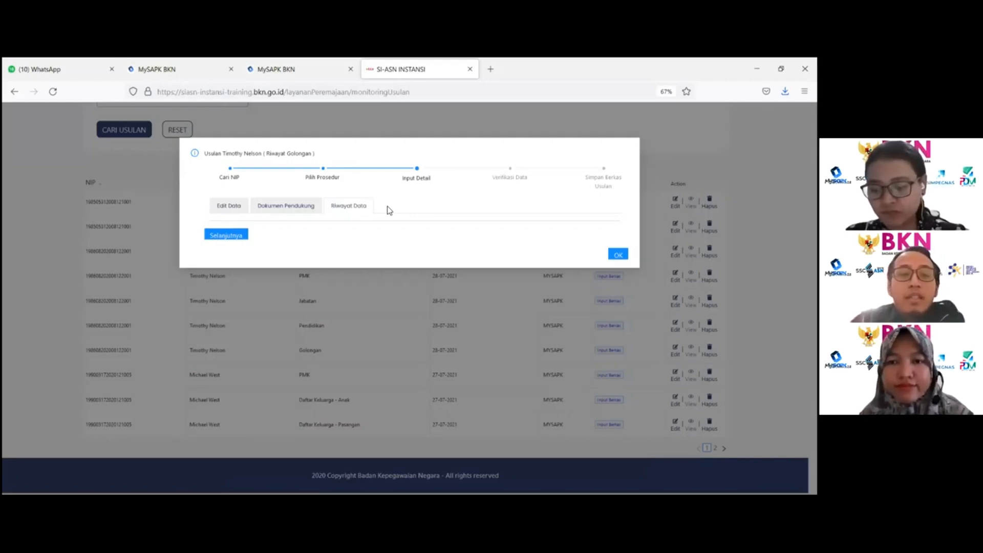
pyautogui.click(229, 211)
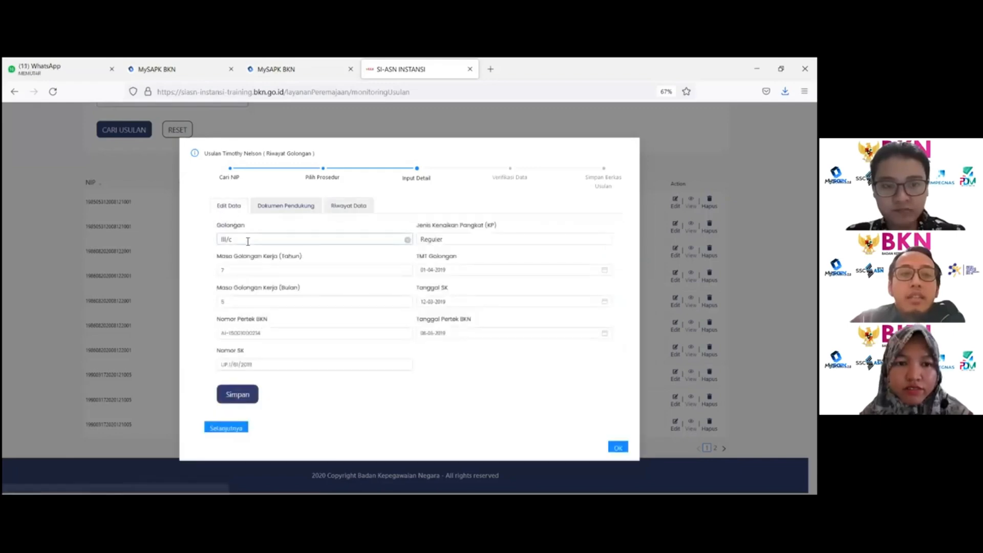
pyautogui.click(247, 241)
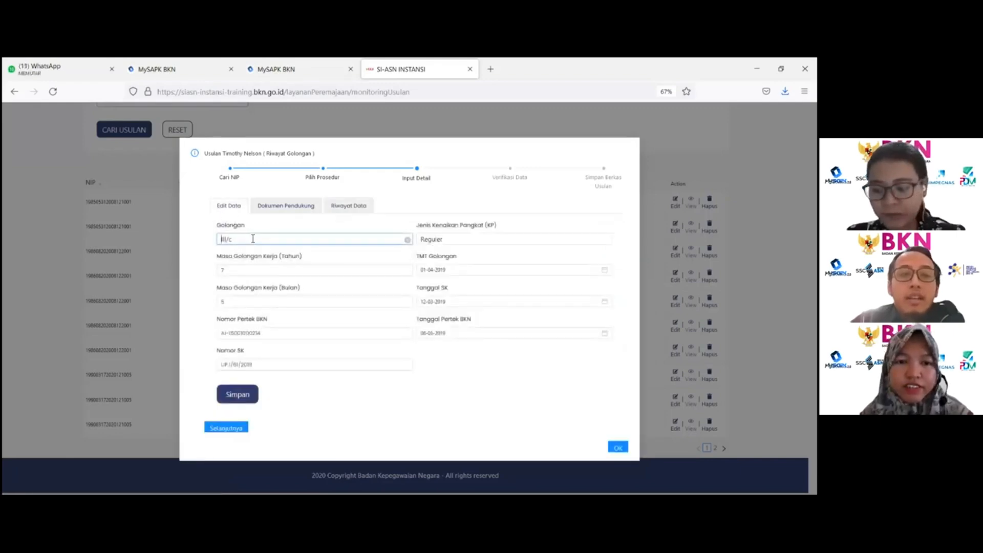
pyautogui.click(253, 238)
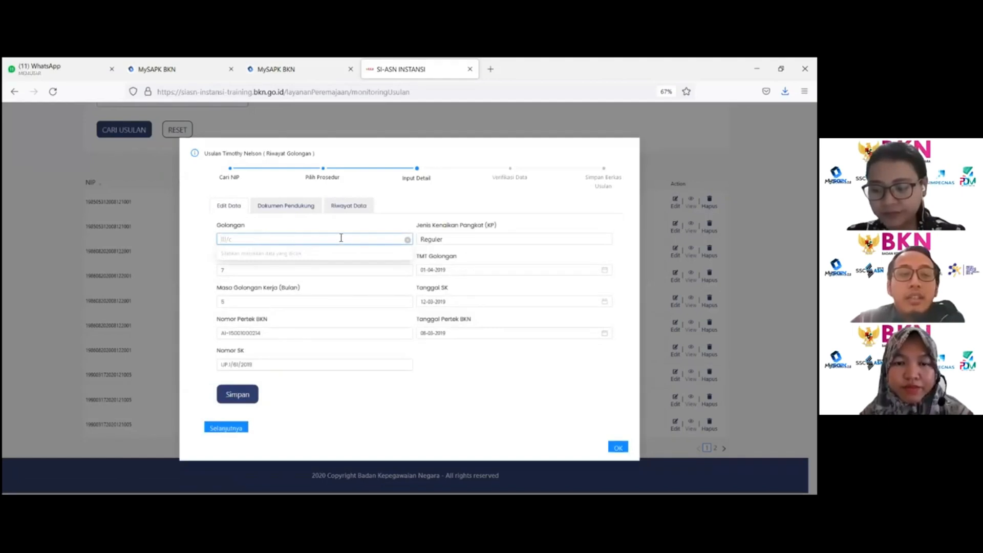
pyautogui.click(352, 209)
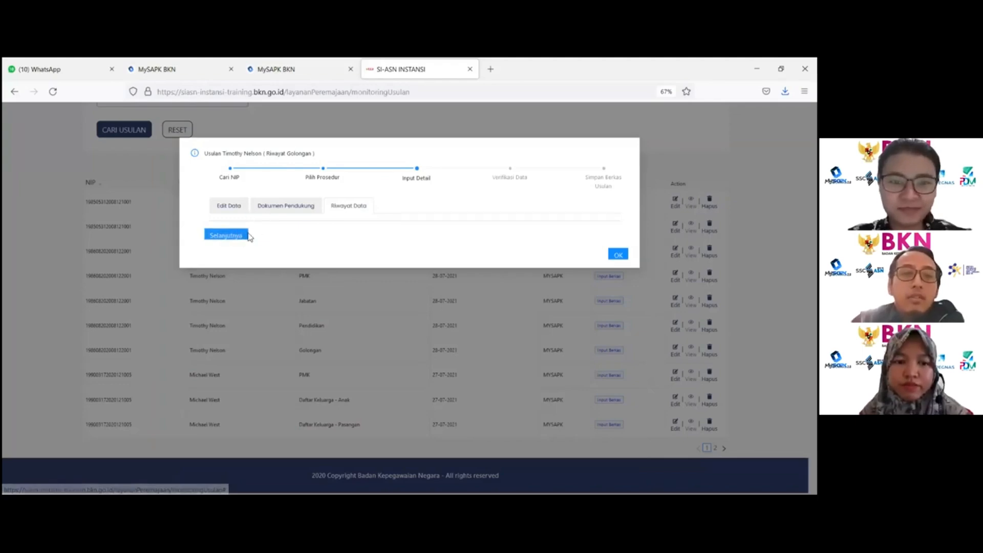
pyautogui.click(618, 254)
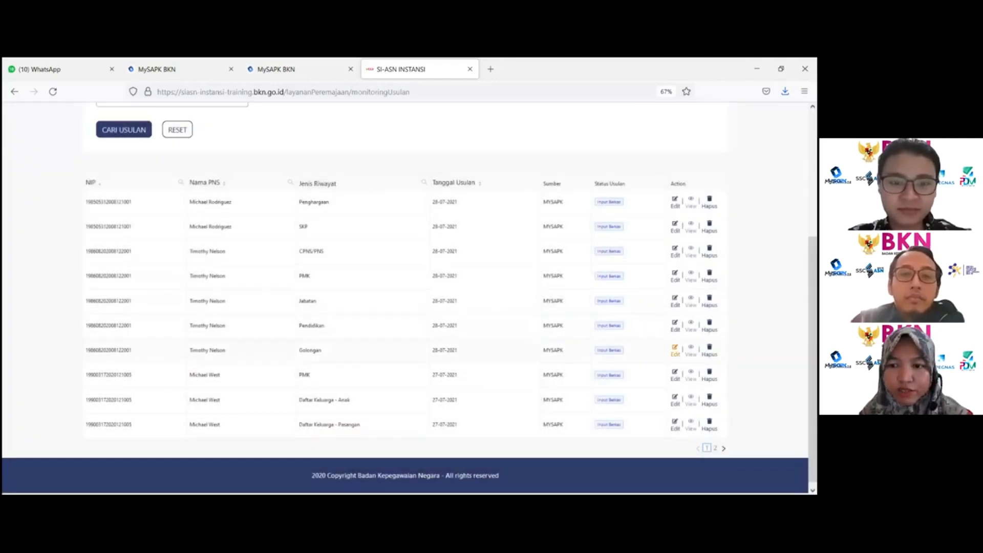
# Reopen the Golongan proposal from the inbox and review its Riwayat Data and supporting documents.
pyautogui.click(675, 350)
pyautogui.click(366, 209)
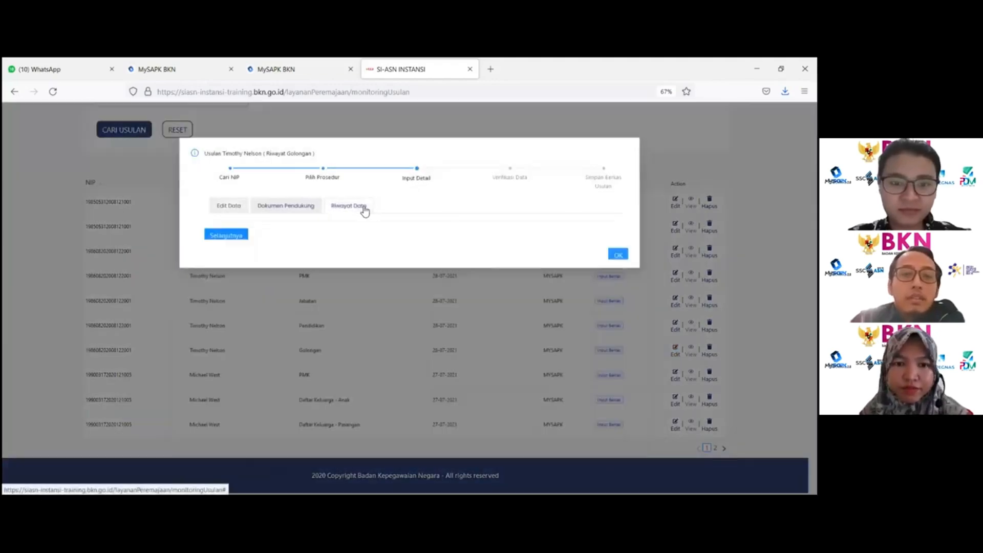
pyautogui.click(299, 208)
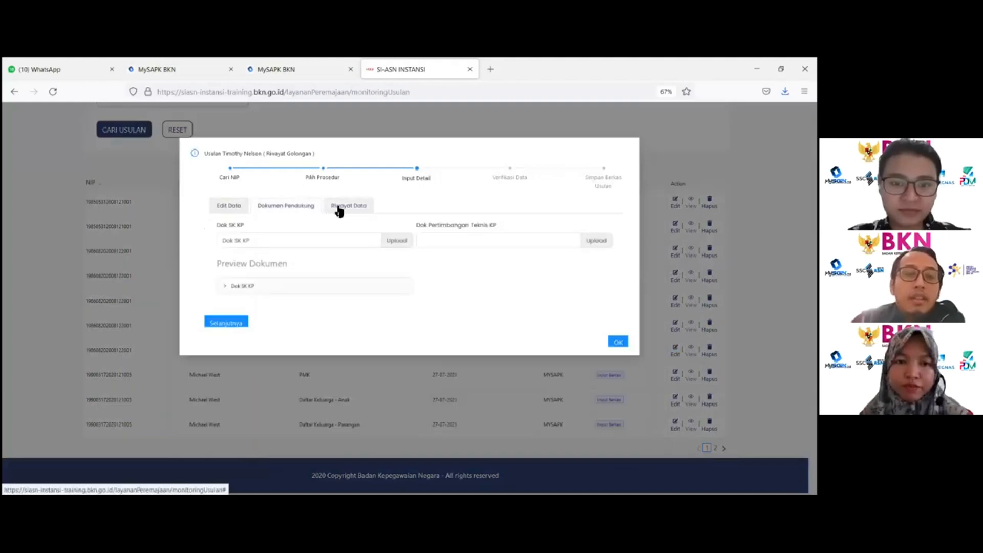
pyautogui.click(339, 208)
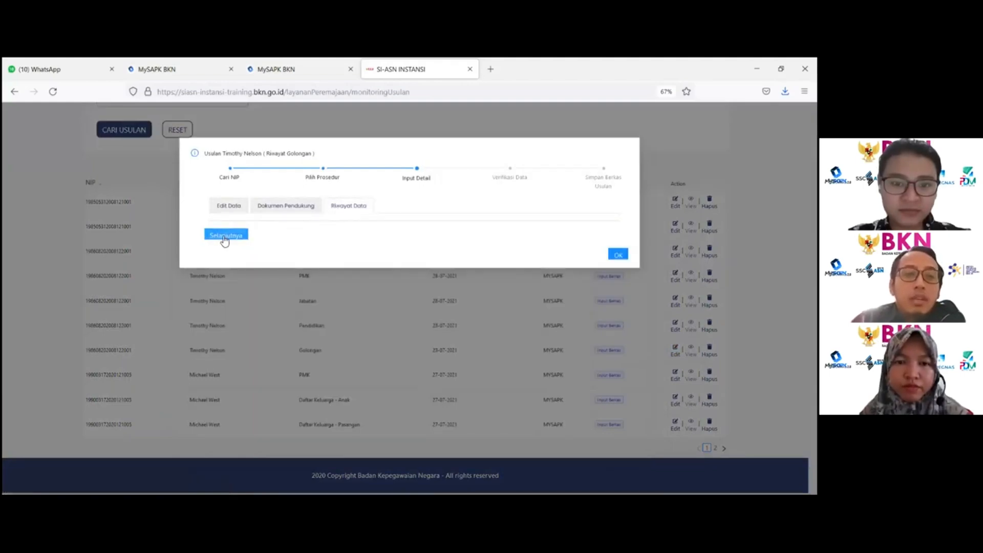
# Upload the PDF FORMULIR TPB from the Downloads folder as the proposal's Dok SK KP.
pyautogui.click(273, 209)
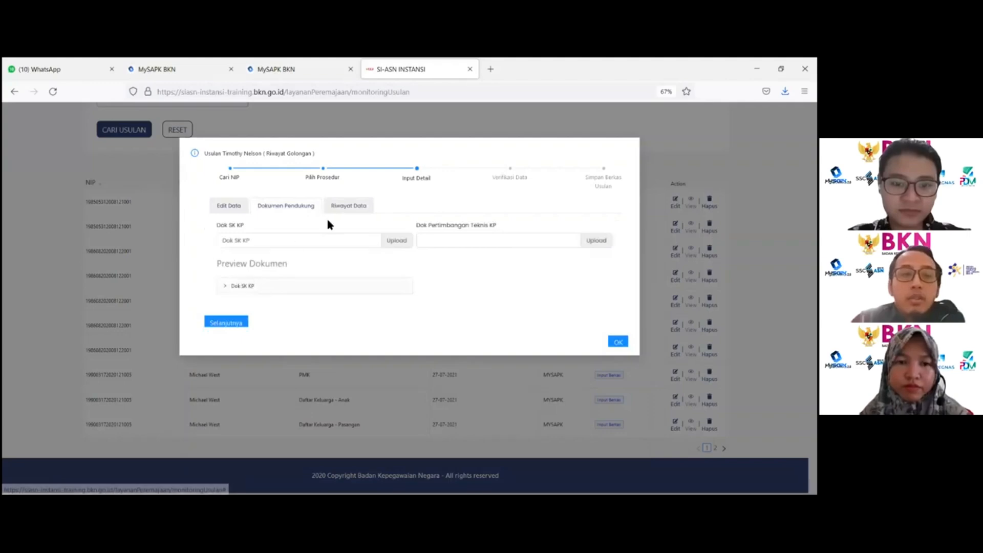
pyautogui.click(313, 240)
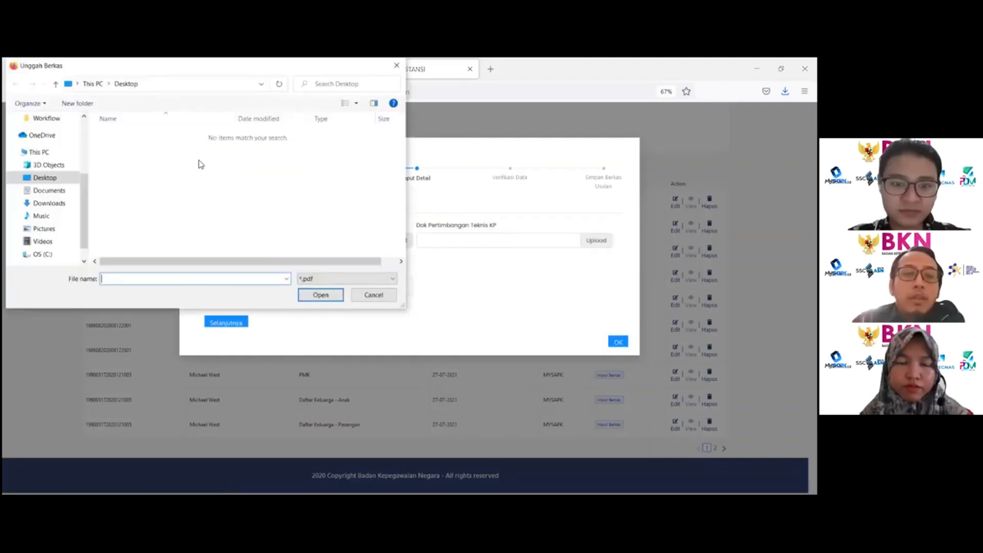
pyautogui.click(68, 205)
pyautogui.scroll(-3, 271, 188)
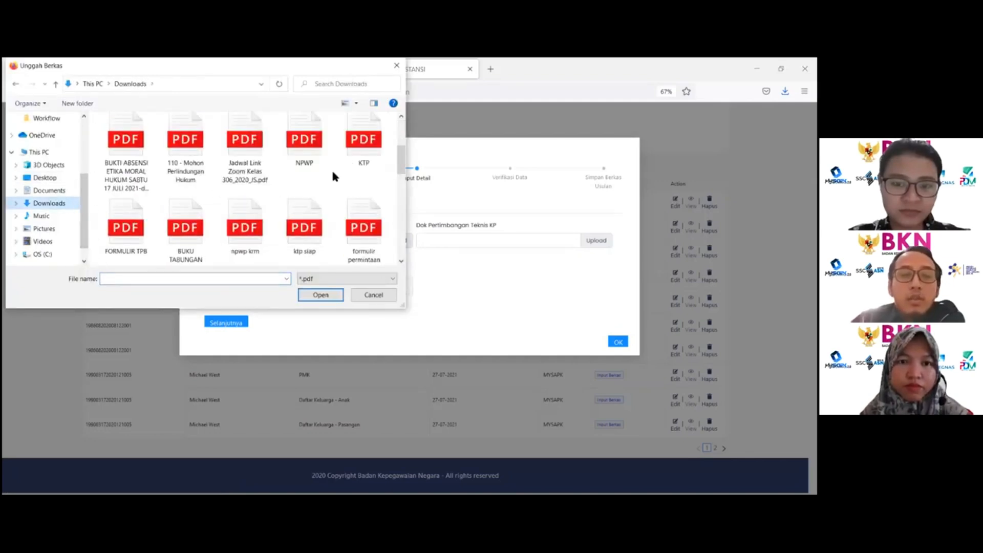
pyautogui.click(142, 228)
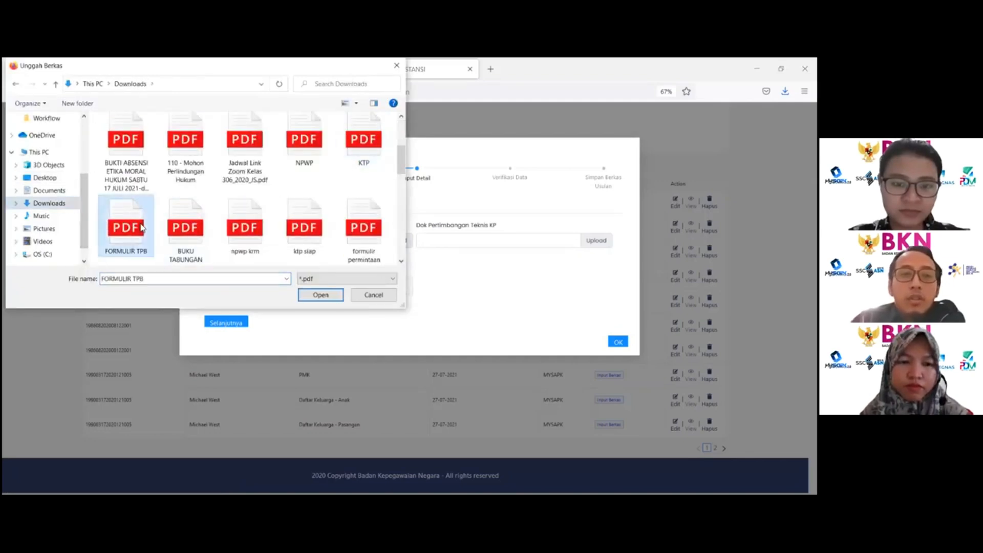
pyautogui.click(321, 295)
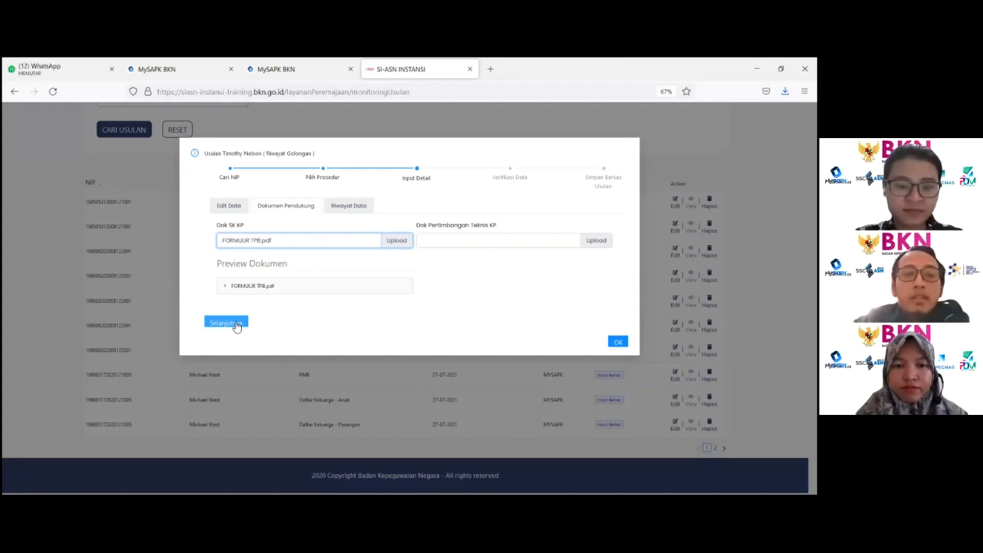
# Advance the proposal to Verifikasi Data, inspect the Dok SK KP preview among its supporting documents, and collapse it.
pyautogui.click(237, 323)
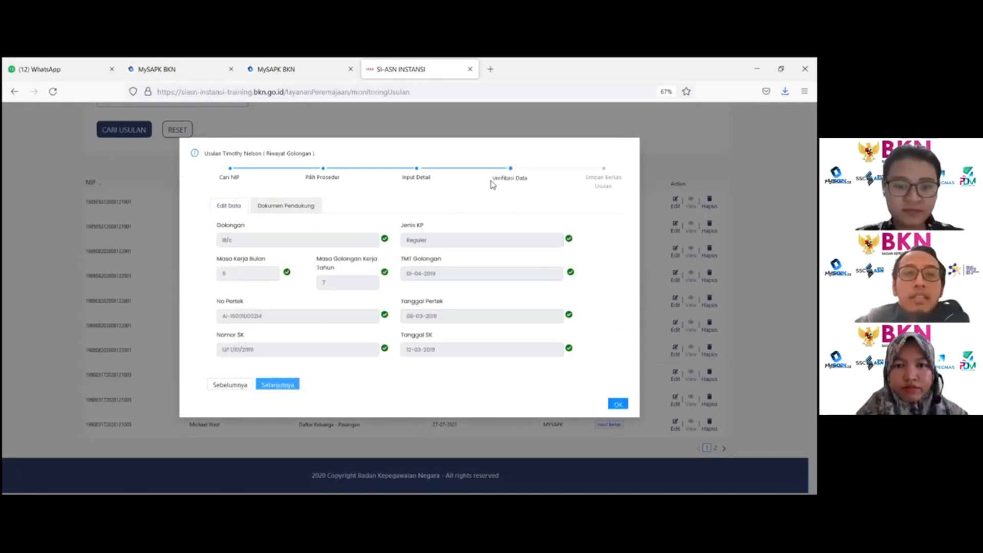
pyautogui.moveTo(492, 178); pyautogui.dragTo(542, 178)
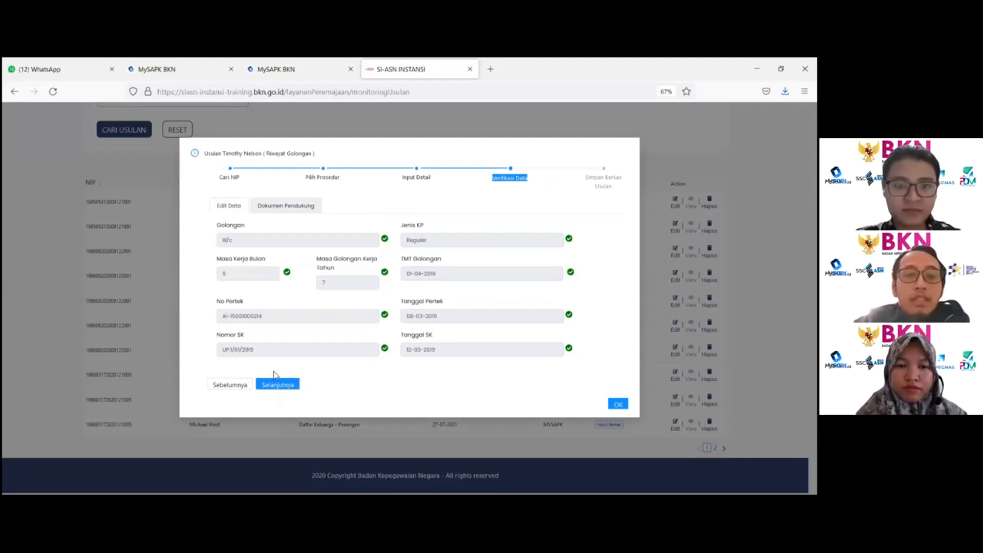
pyautogui.click(284, 207)
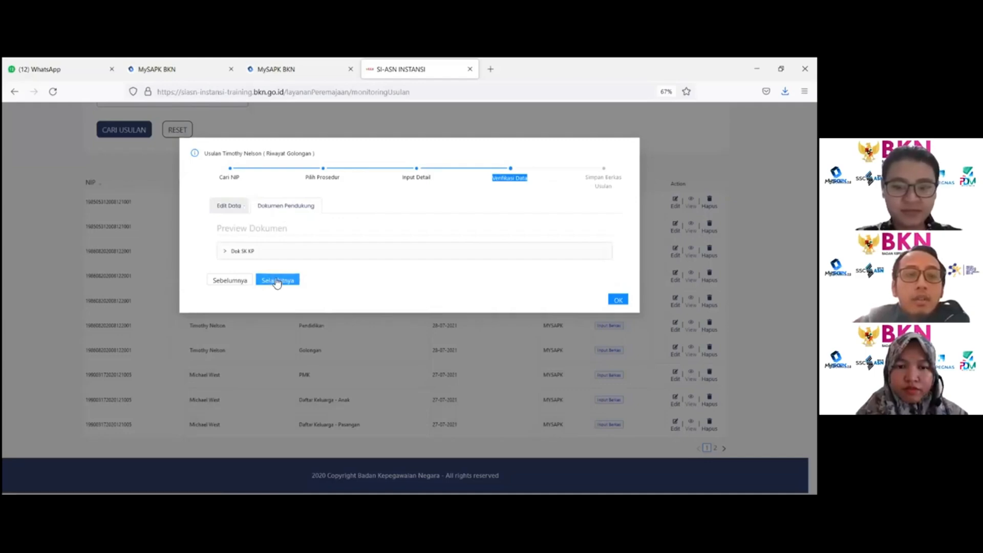
pyautogui.click(280, 256)
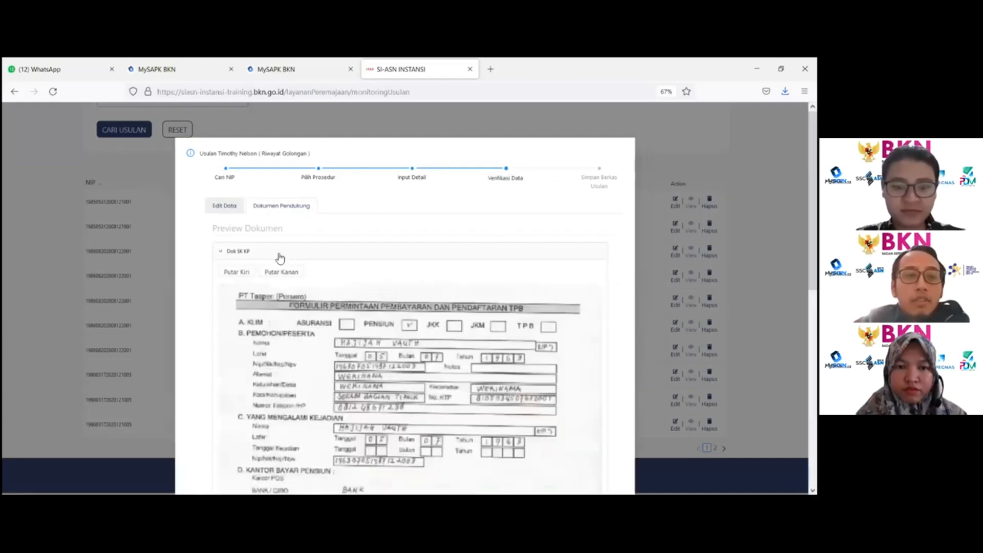
pyautogui.scroll(-10, 280, 259)
pyautogui.scroll(10, 279, 261)
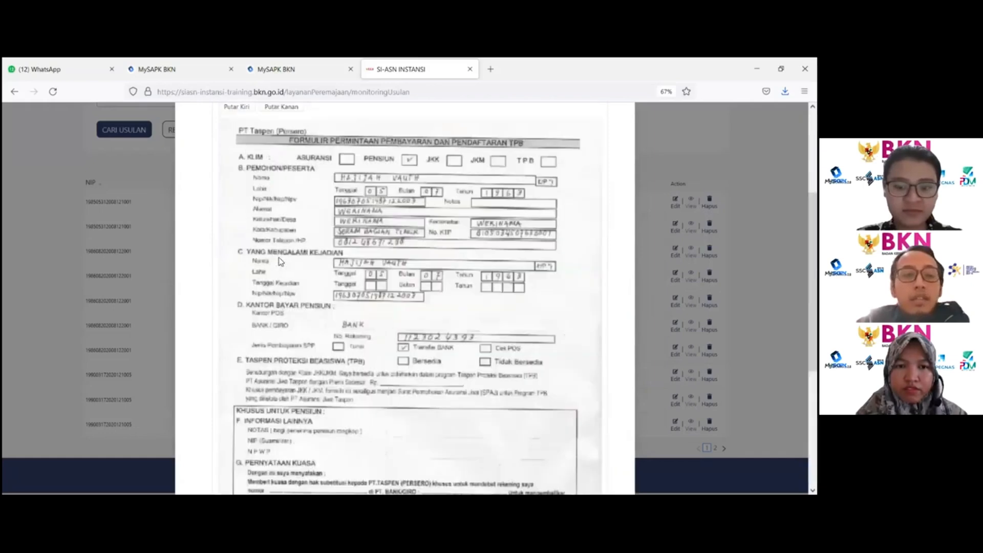
pyautogui.click(231, 248)
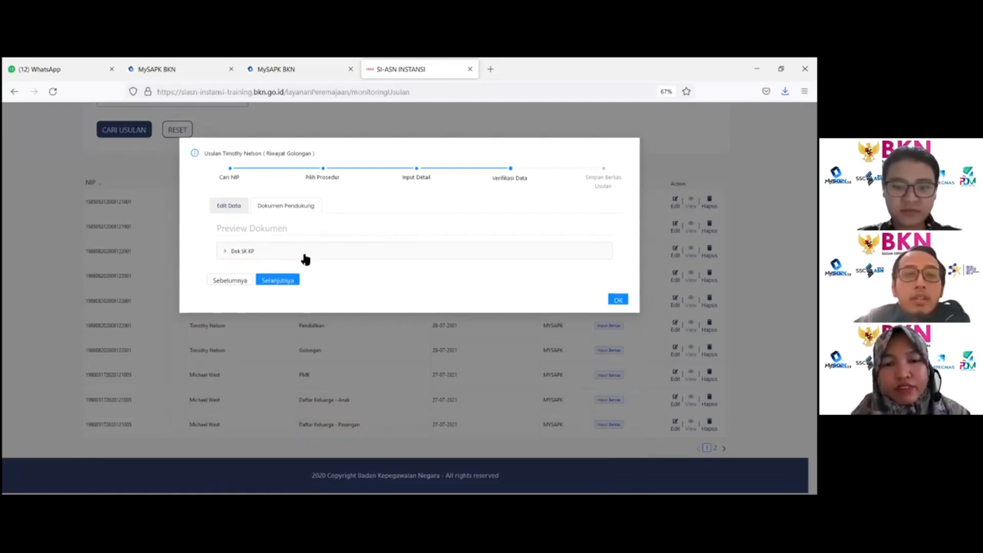
# Advance the proposal to Simpan Berkas Usulan and set its recommendation to Tolak.
pyautogui.click(284, 280)
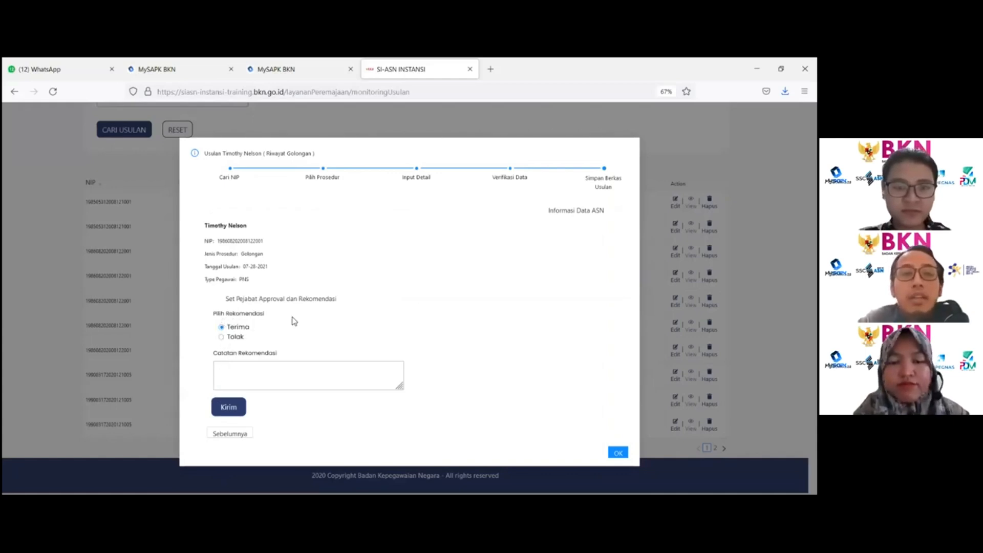
pyautogui.click(222, 338)
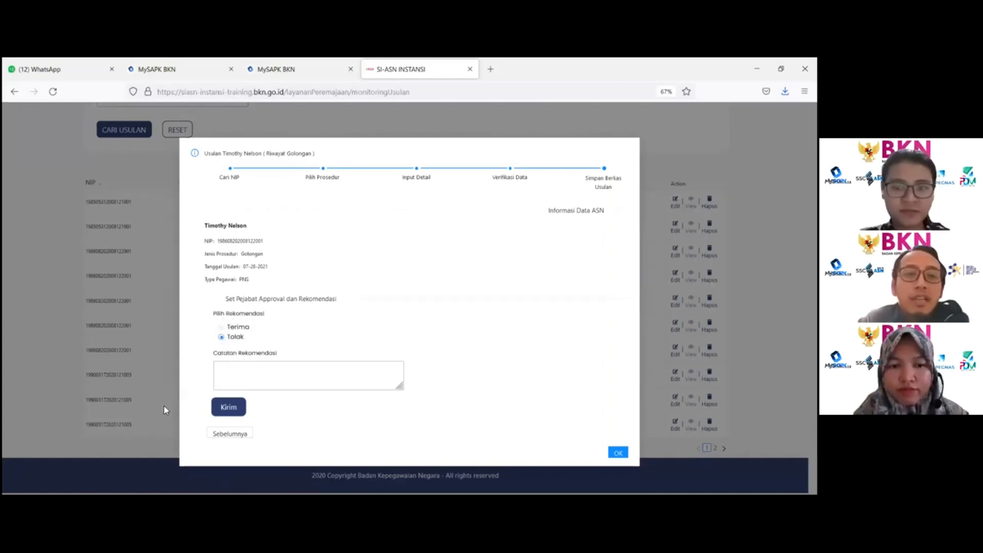
pyautogui.click(235, 328)
pyautogui.click(236, 337)
pyautogui.click(234, 328)
pyautogui.click(235, 337)
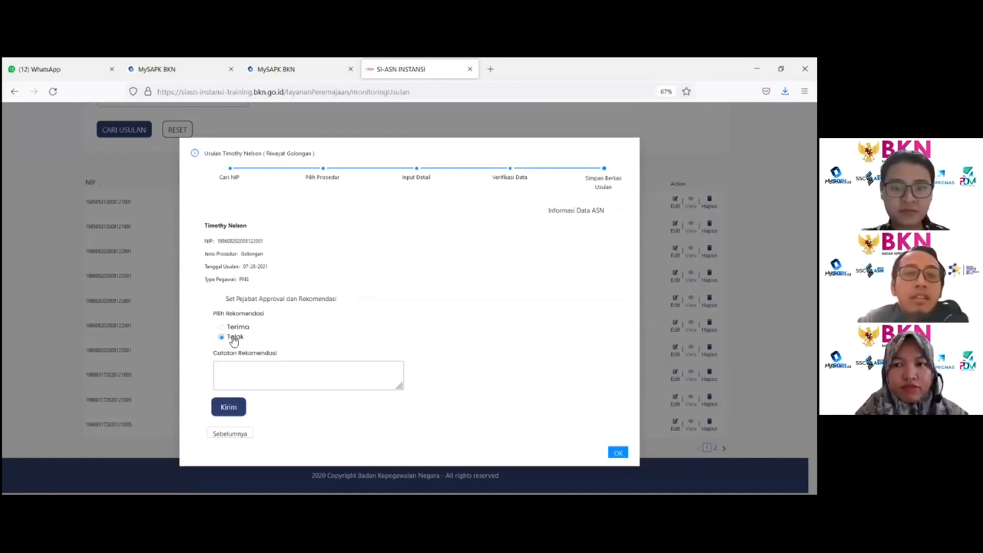
# Enter "SK Jabatan tidak sesuai" as the Catatan Rekomendasi, send the proposal and confirm the submission.
pyautogui.click(229, 364)
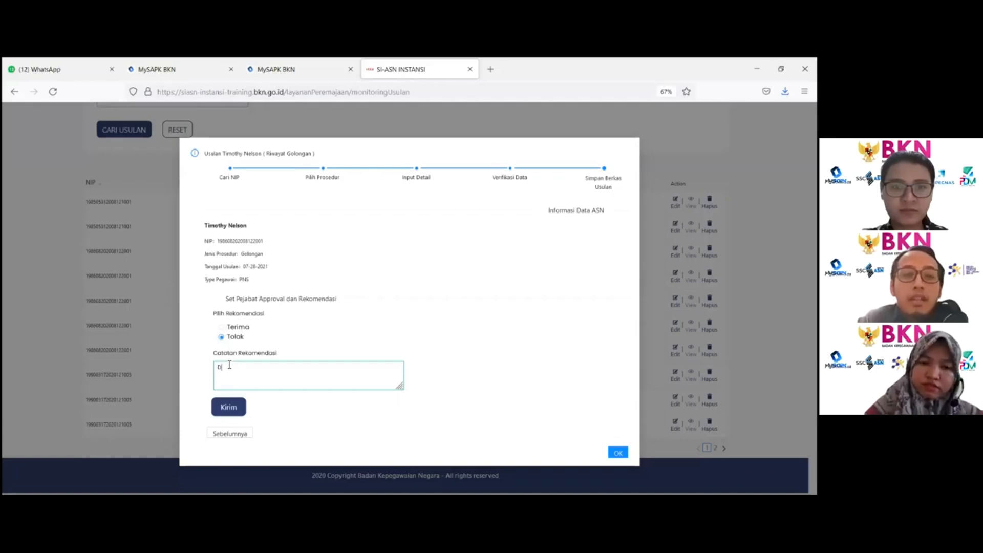
pyautogui.write('Belum')
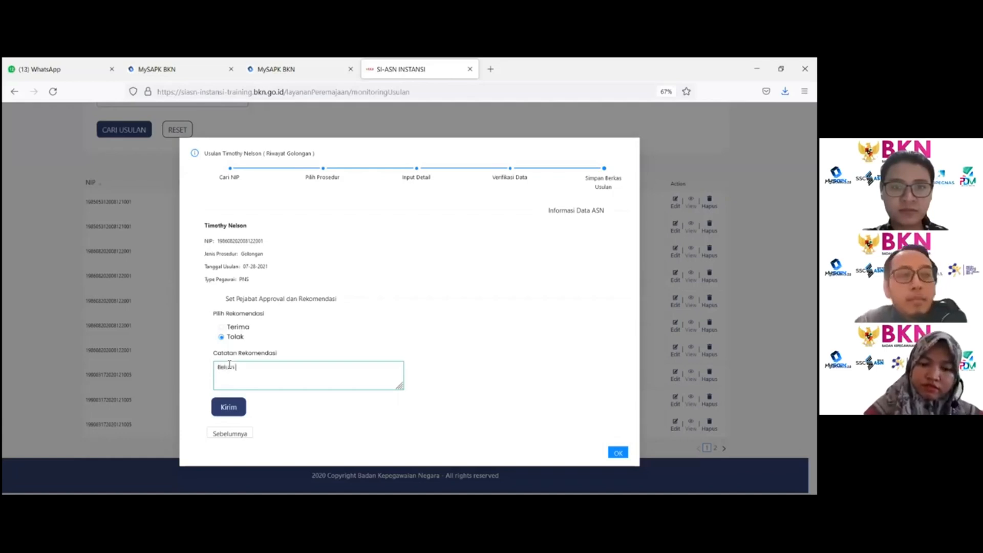
pyautogui.press('BackSpace')
pyautogui.press('BackSpace')
pyautogui.press('BackSpace')
pyautogui.press('BackSpace')
pyautogui.press('BackSpace')
pyautogui.write('SK Jabatan t')
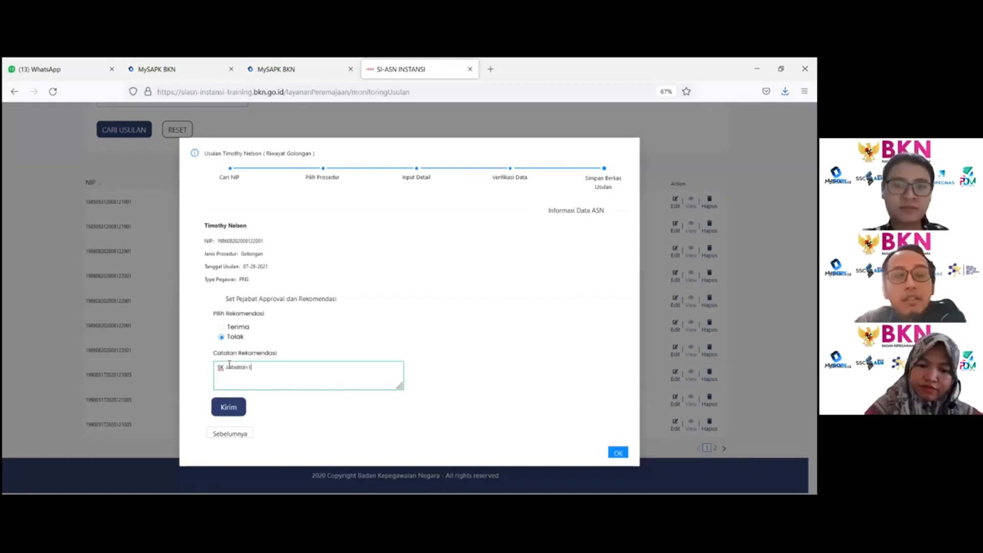
pyautogui.write('idak sesuai')
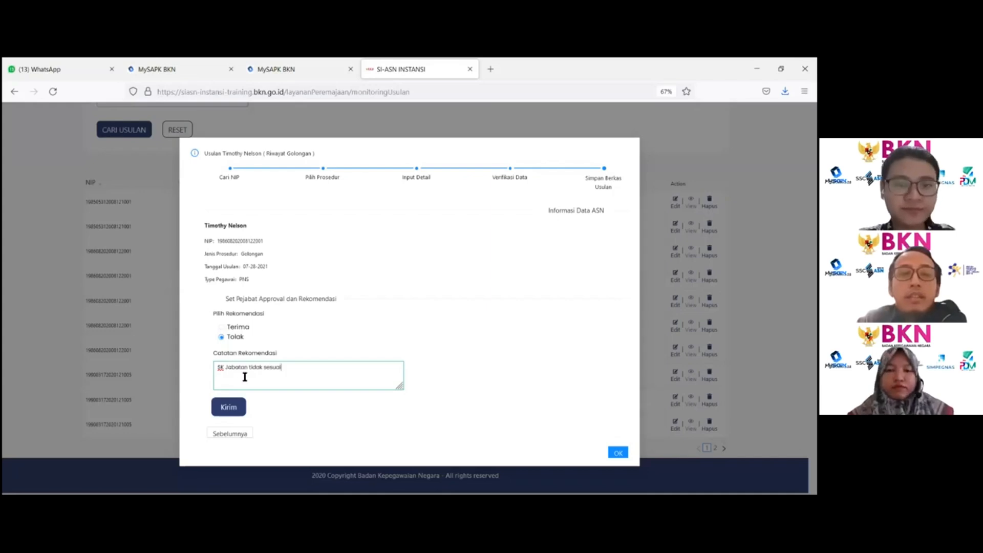
pyautogui.click(236, 413)
pyautogui.click(392, 323)
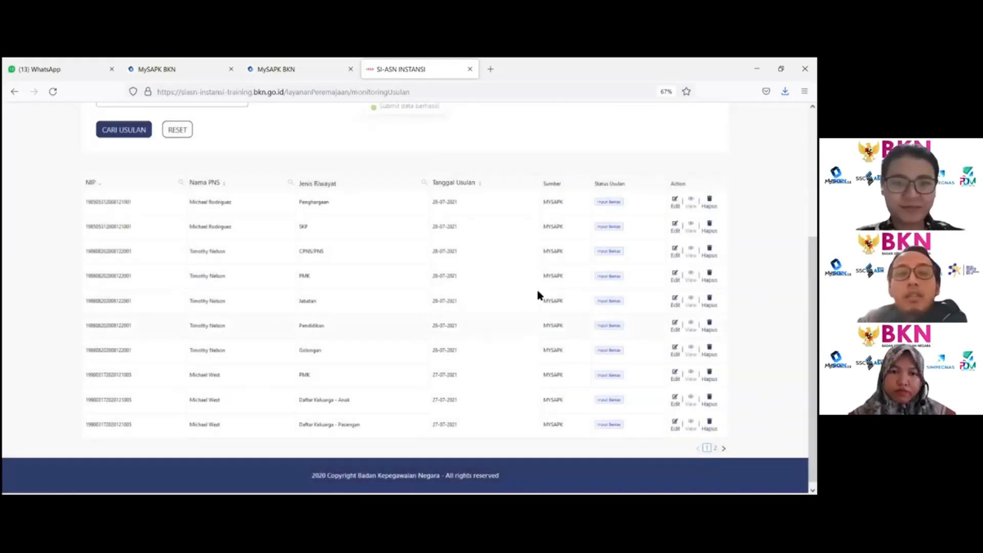
# Open the Teken Usul page of Layanan Peremajaan.
pyautogui.scroll(4, 492, 298)
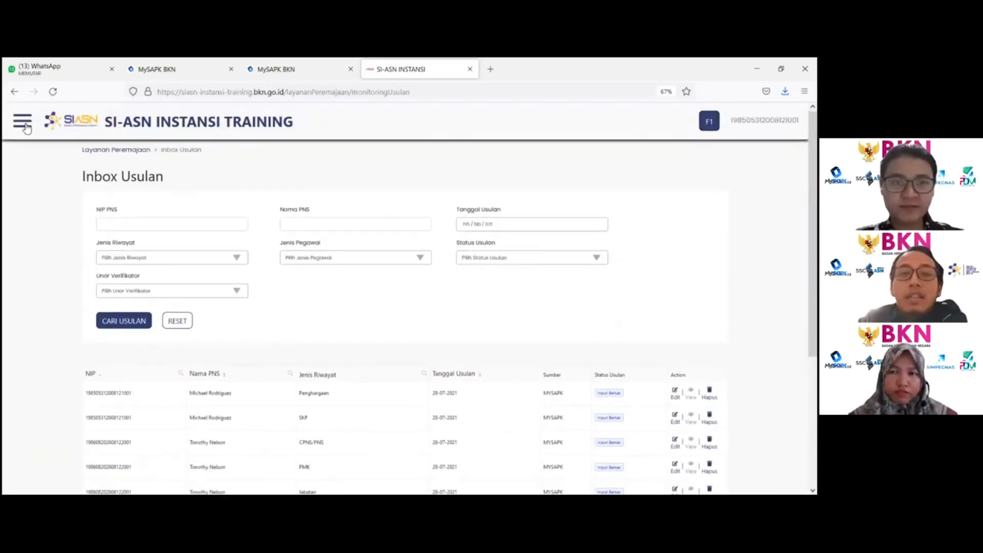
pyautogui.click(23, 123)
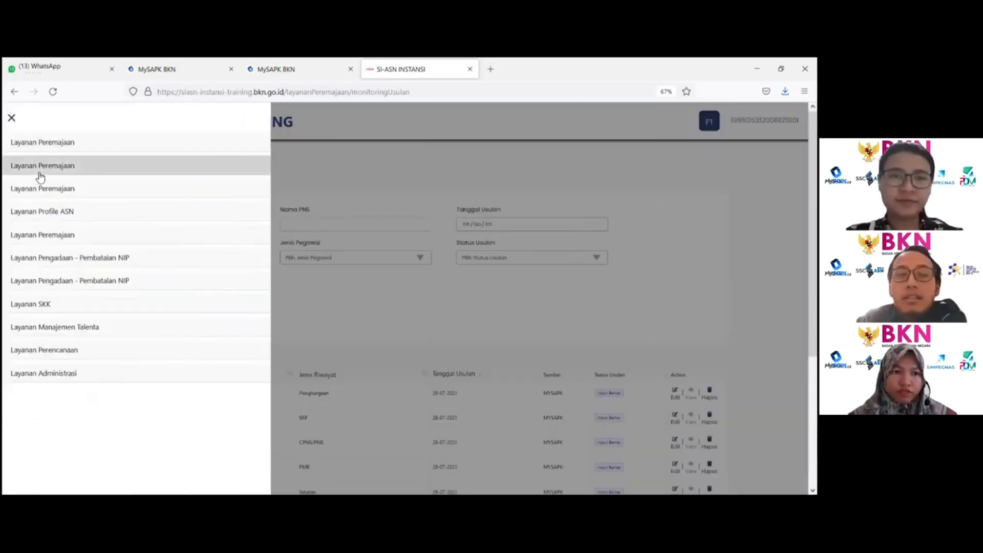
pyautogui.click(40, 172)
pyautogui.click(40, 172)
pyautogui.click(38, 191)
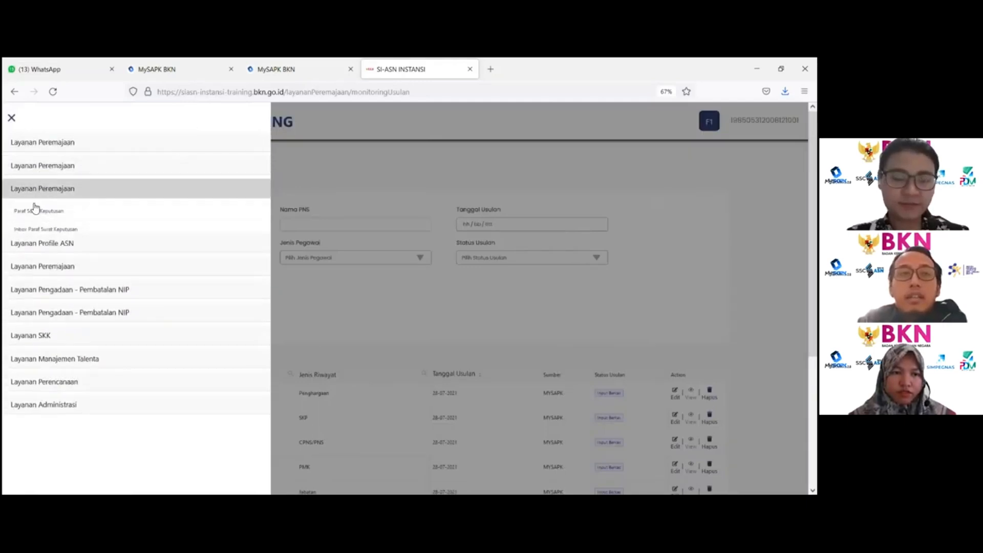
pyautogui.click(32, 270)
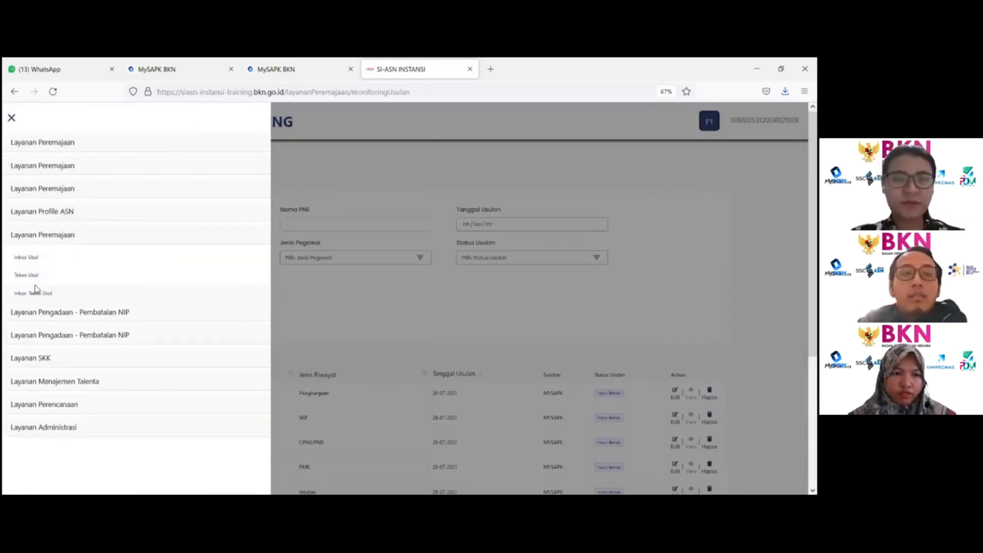
pyautogui.click(32, 275)
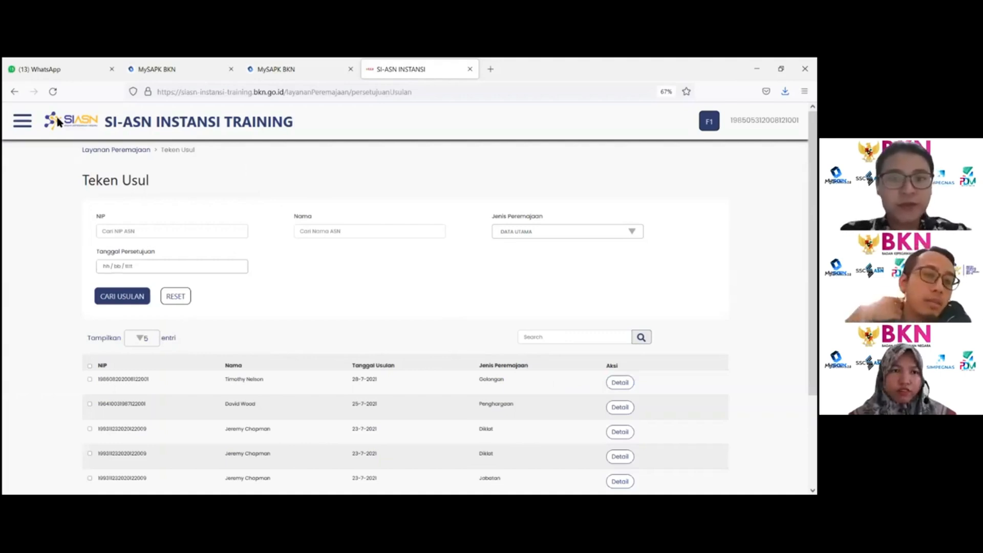
# Review the pages offered under the first and fifth Layanan Peremajaan sections of the site navigation, and close it.
pyautogui.click(23, 122)
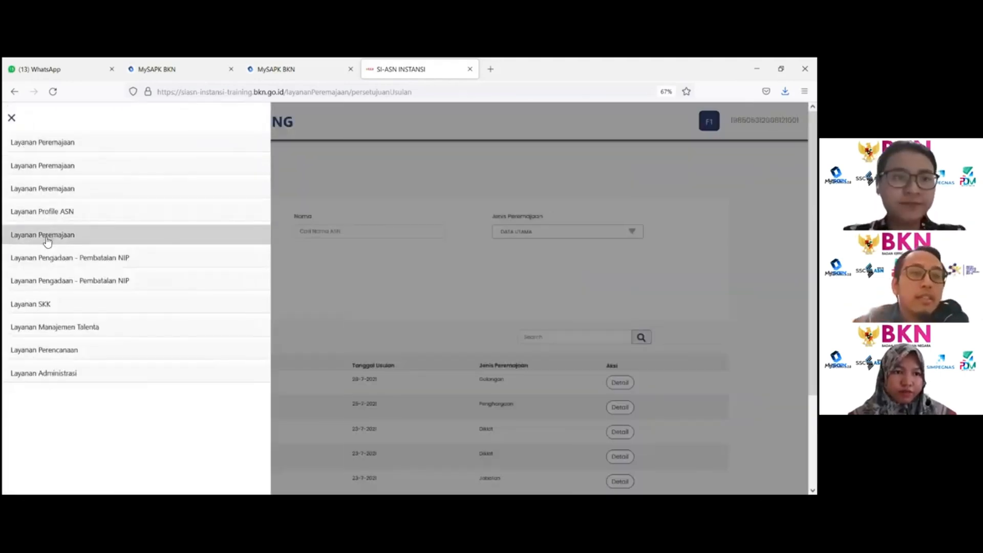
pyautogui.click(45, 237)
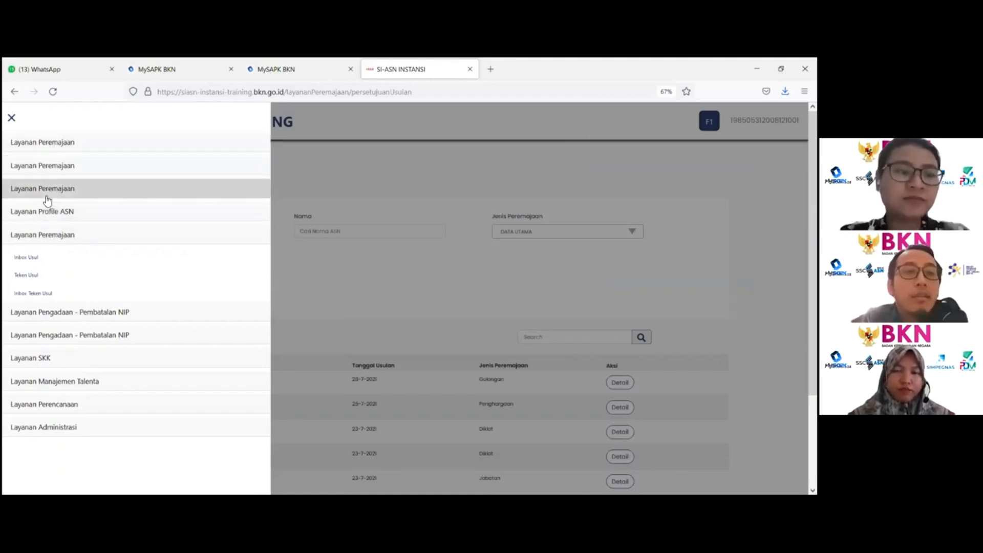
pyautogui.click(84, 149)
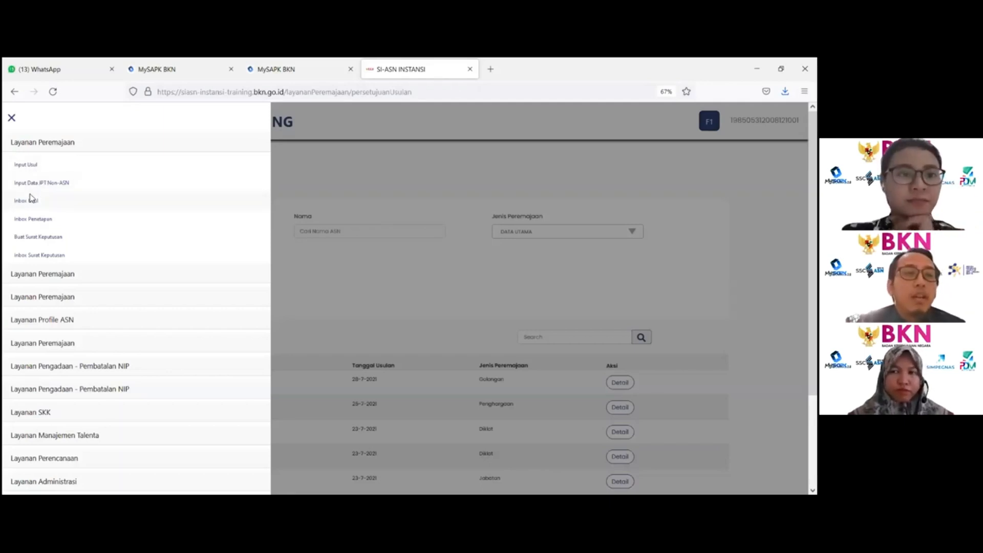
pyautogui.click(52, 347)
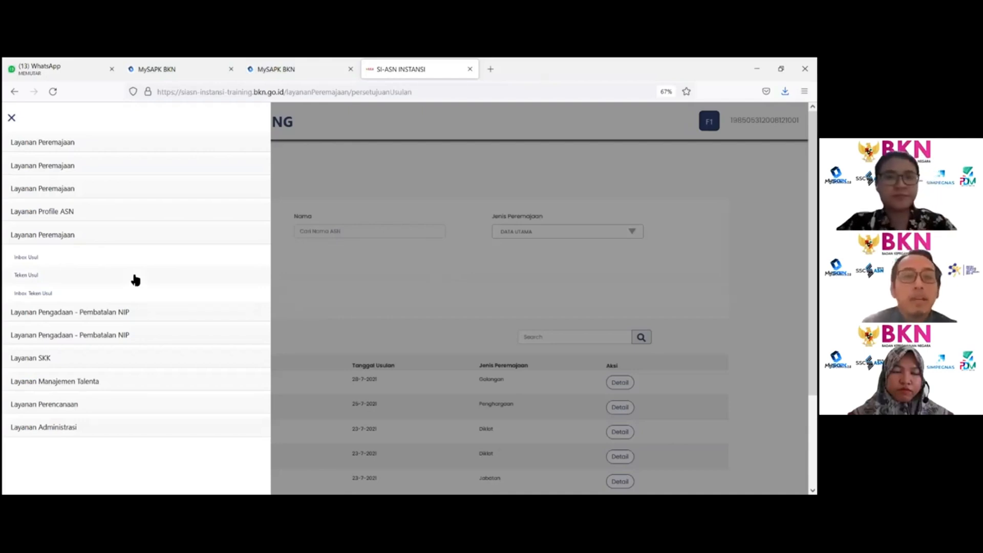
pyautogui.scroll(-1, 393, 269)
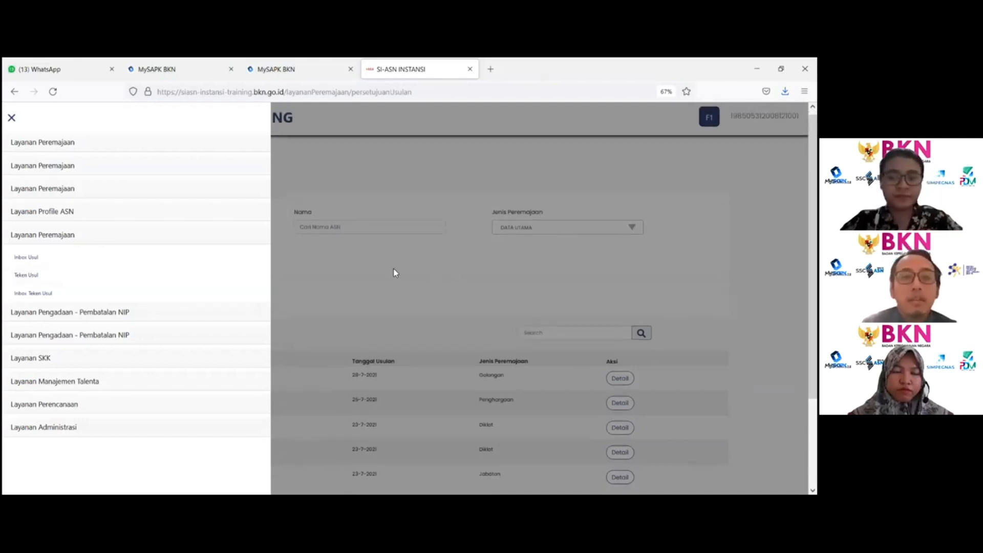
pyautogui.click(12, 118)
# Inspect the details of the Golongan proposal dated 28-7-2021 in the Teken Usul list, and close them.
pyautogui.scroll(-1, 609, 306)
pyautogui.scroll(-3, 627, 307)
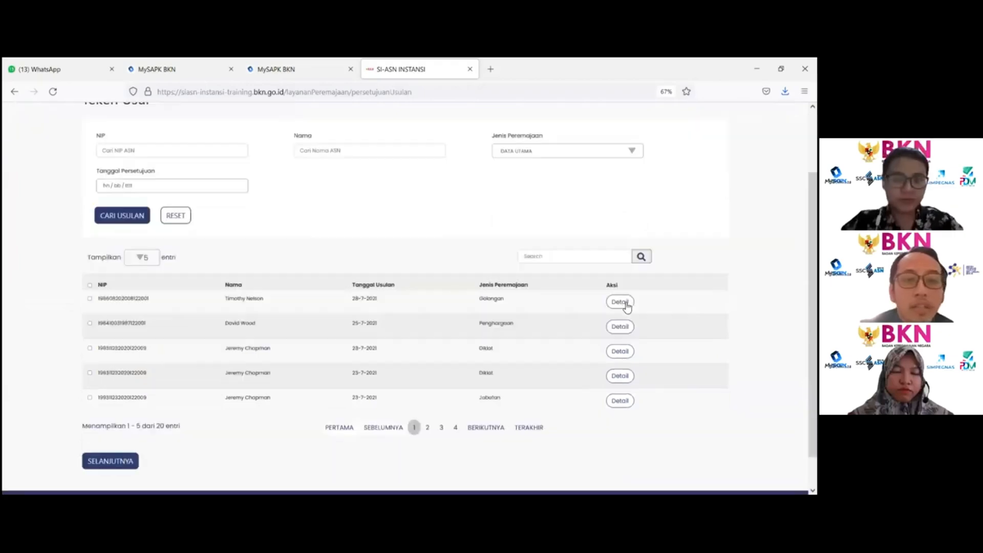
pyautogui.click(621, 301)
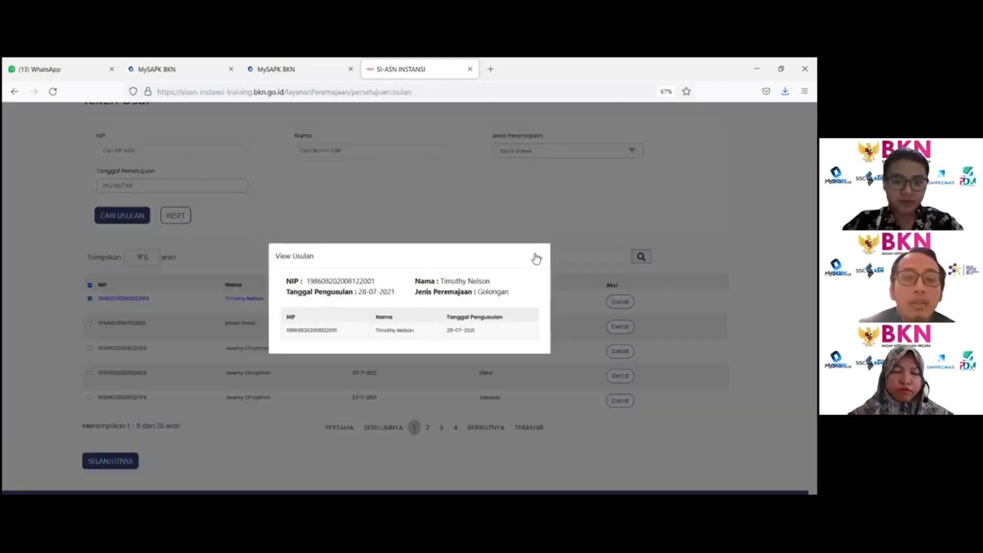
pyautogui.click(540, 256)
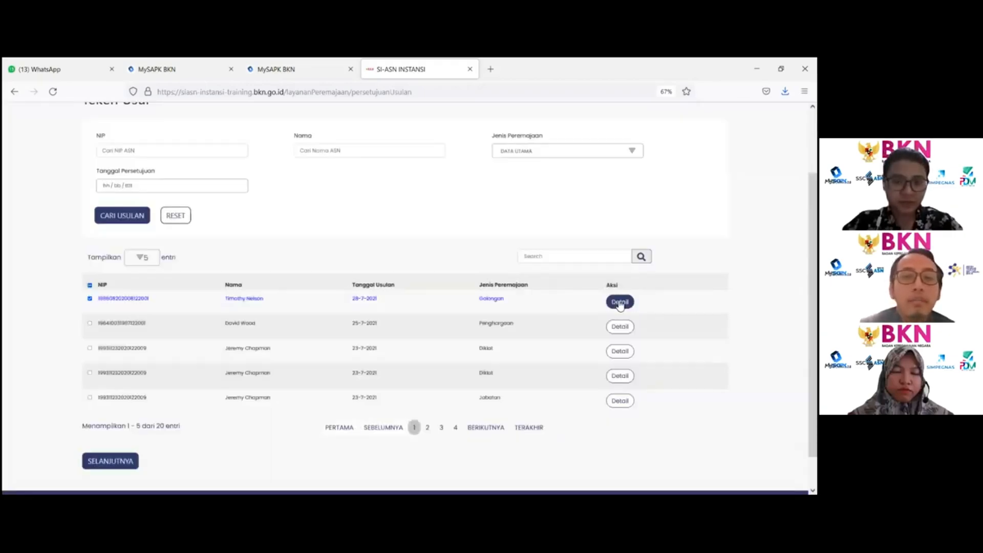
pyautogui.click(620, 303)
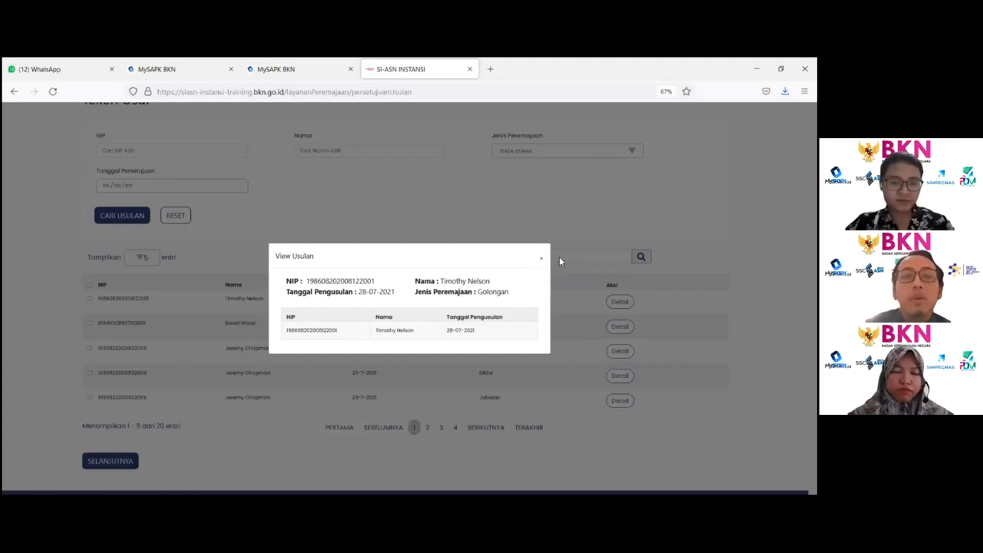
pyautogui.click(541, 262)
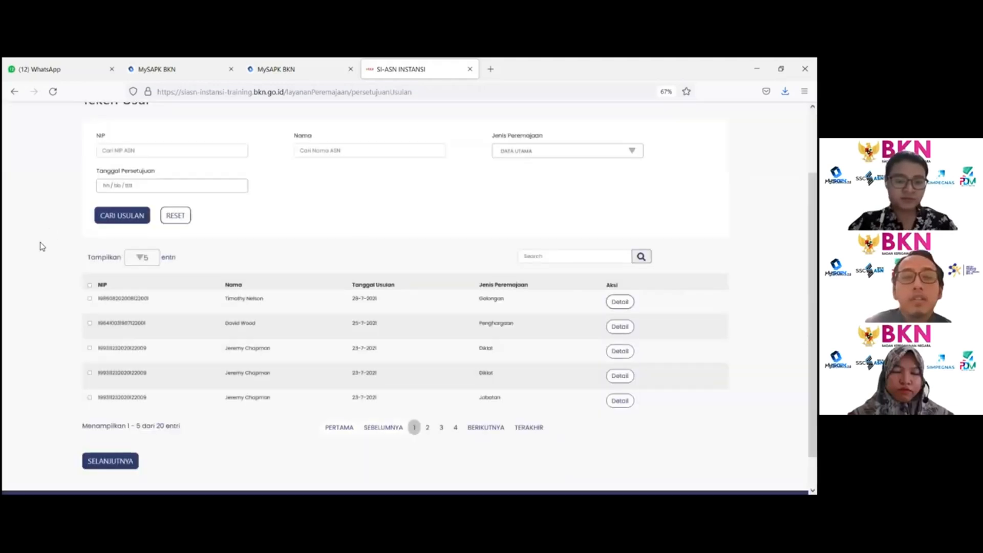
# Select the Golongan proposal, proceed to its approval page, and view the Tolak Usulan cancellation reasons without sending.
pyautogui.click(90, 299)
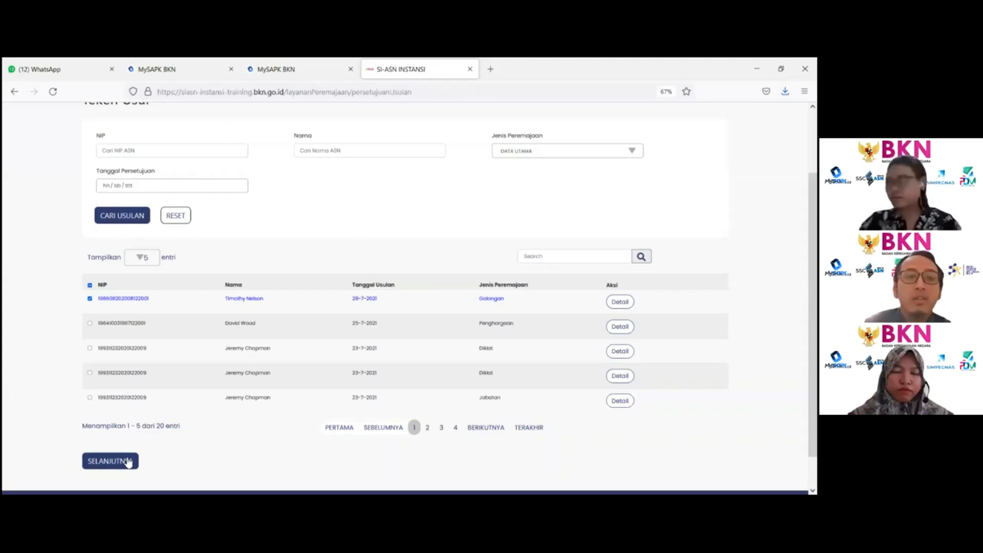
pyautogui.click(111, 460)
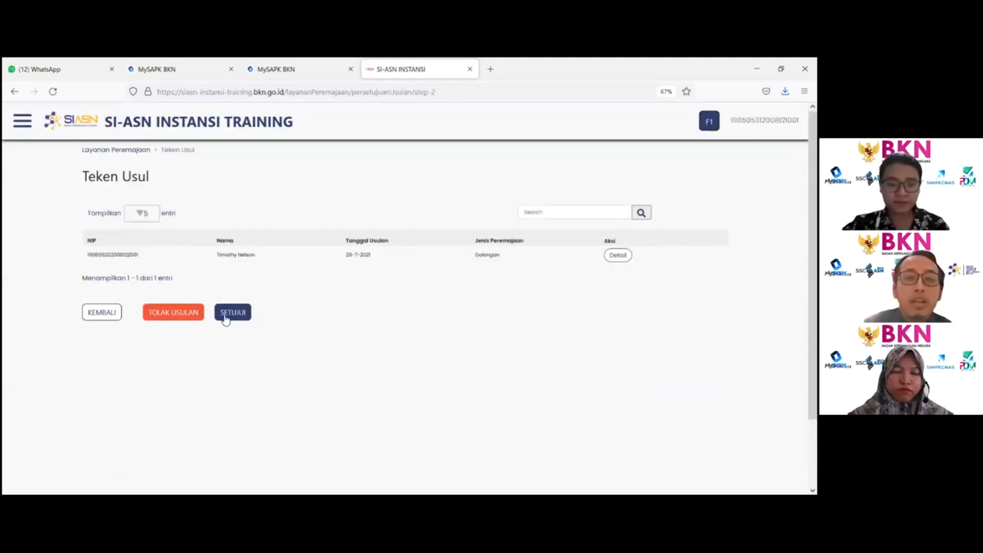
pyautogui.click(175, 314)
pyautogui.click(174, 299)
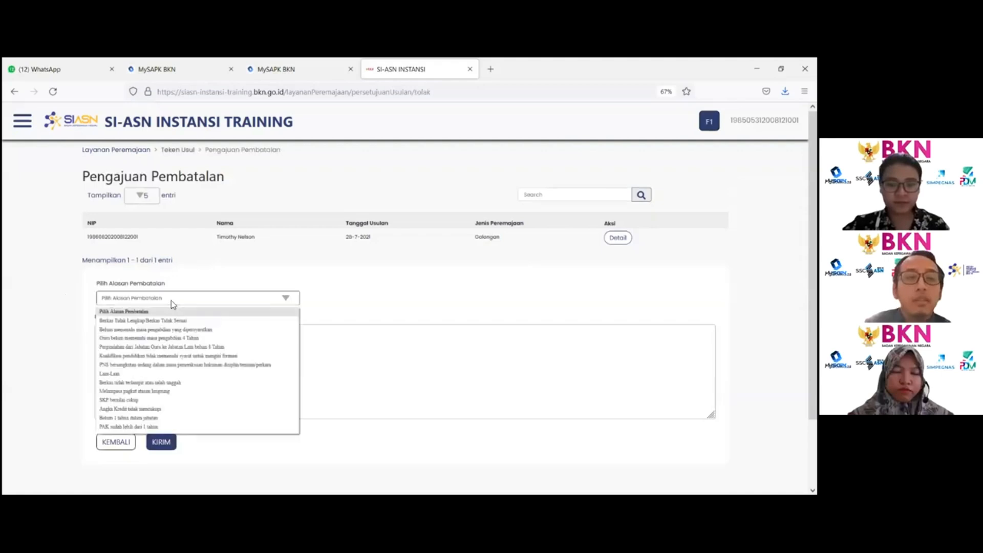
pyautogui.click(201, 296)
pyautogui.click(122, 451)
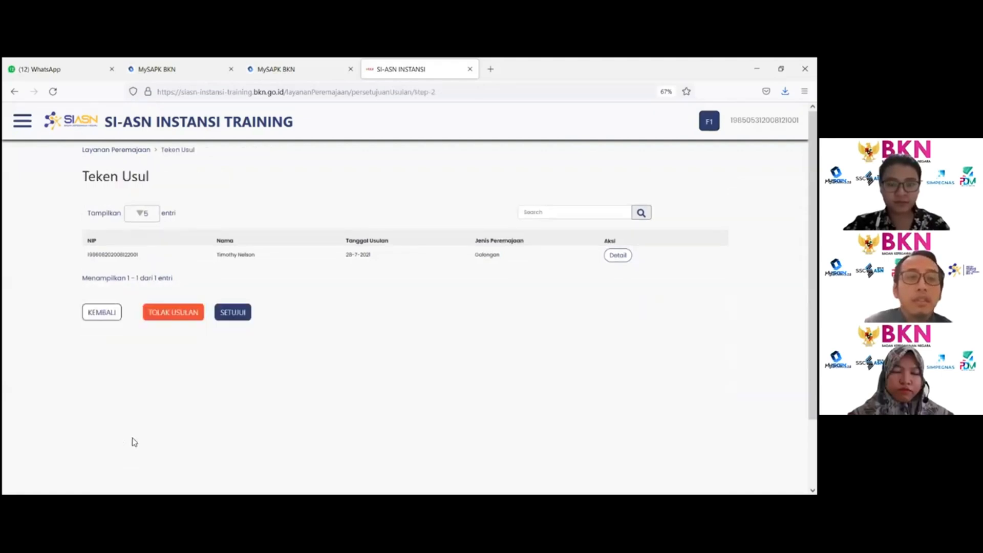
# Bring up the password request for approving the Golongan proposal, and leave it without entering anything.
pyautogui.click(233, 313)
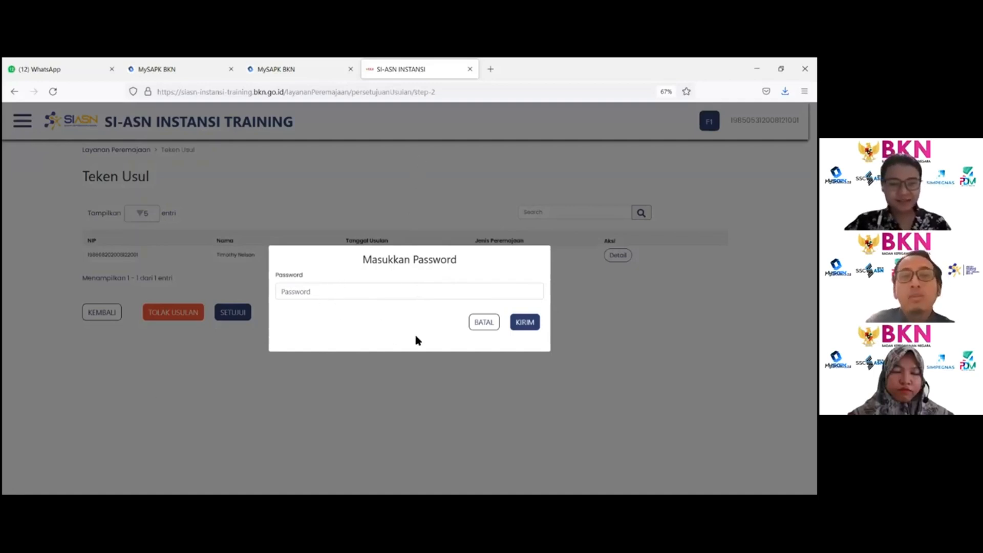
pyautogui.click(410, 291)
pyautogui.click(606, 306)
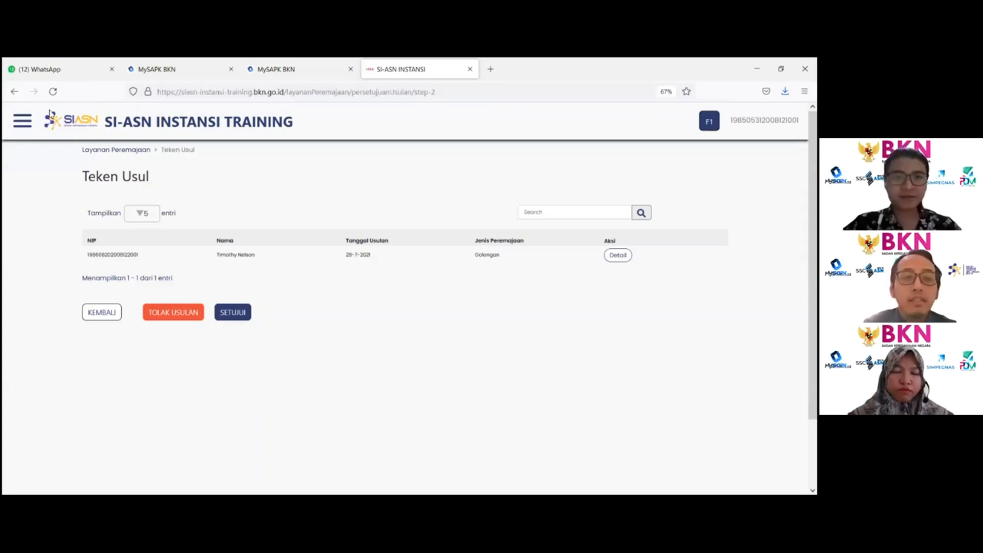
# Open Inbox Usul from the first Layanan Peremajaan section to show the submitted proposals.
pyautogui.click(22, 121)
pyautogui.click(43, 147)
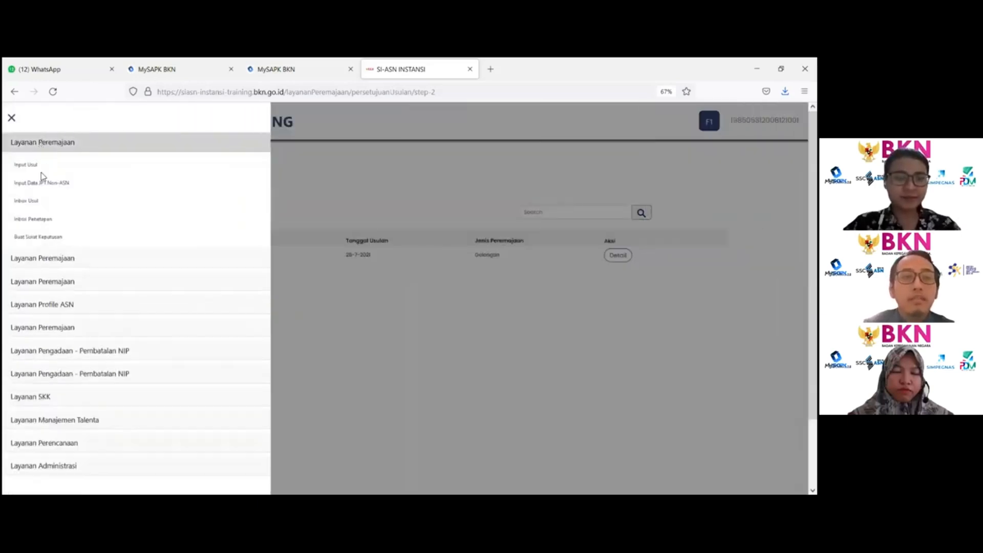
pyautogui.click(38, 201)
pyautogui.scroll(-3, 325, 299)
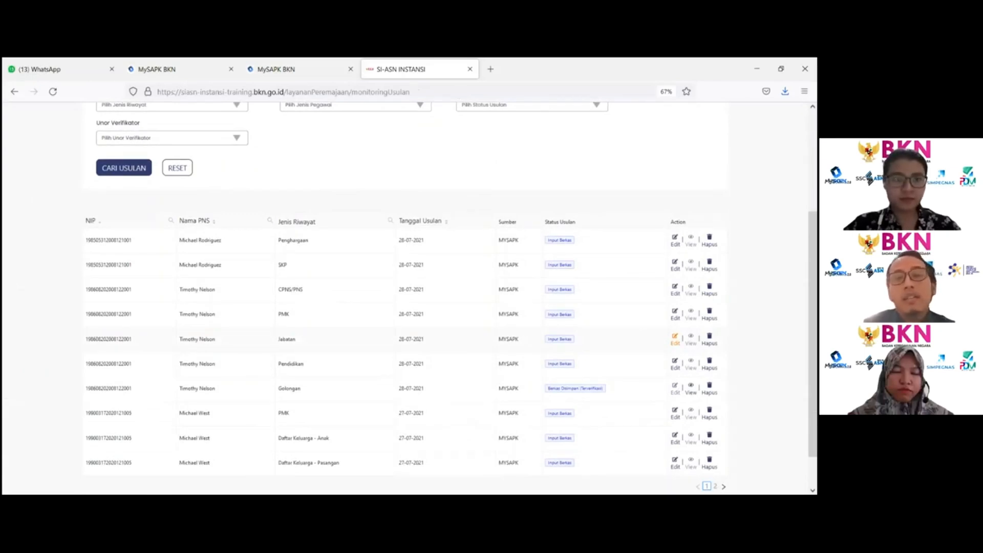
# Glance at the MySAPK BKN page, return to SI-ASN Instansi, and examine the Golongan proposal's Status Usulan in the Inbox Usulan list.
pyautogui.click(302, 68)
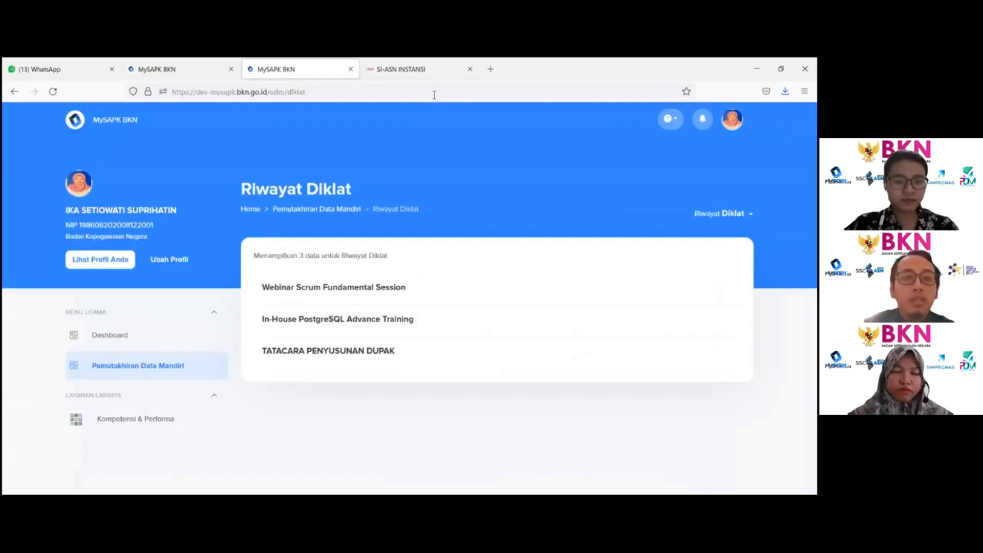
pyautogui.click(401, 69)
pyautogui.scroll(3, 473, 152)
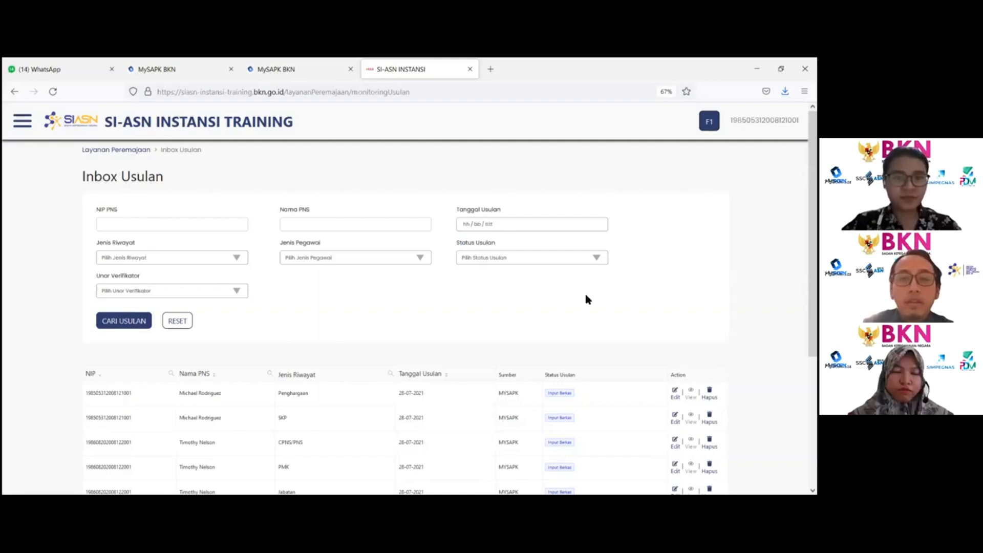
pyautogui.scroll(-3, 626, 355)
pyautogui.scroll(3, 619, 353)
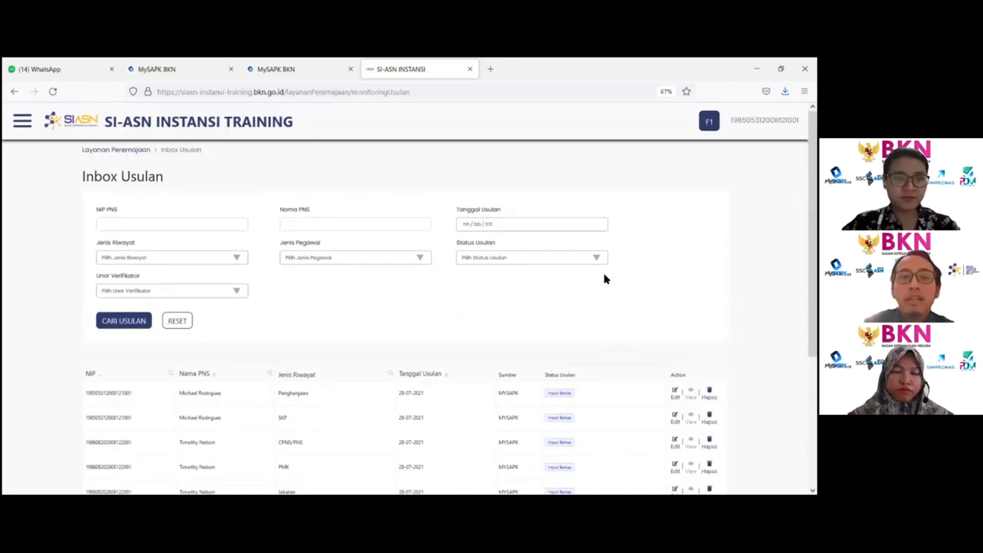
pyautogui.scroll(-2, 602, 210)
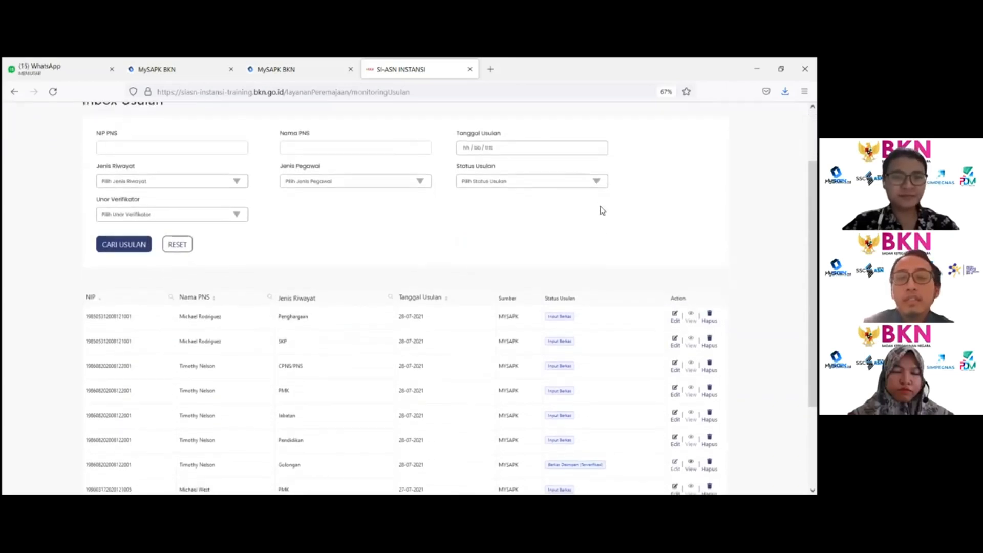
pyautogui.scroll(-2, 602, 210)
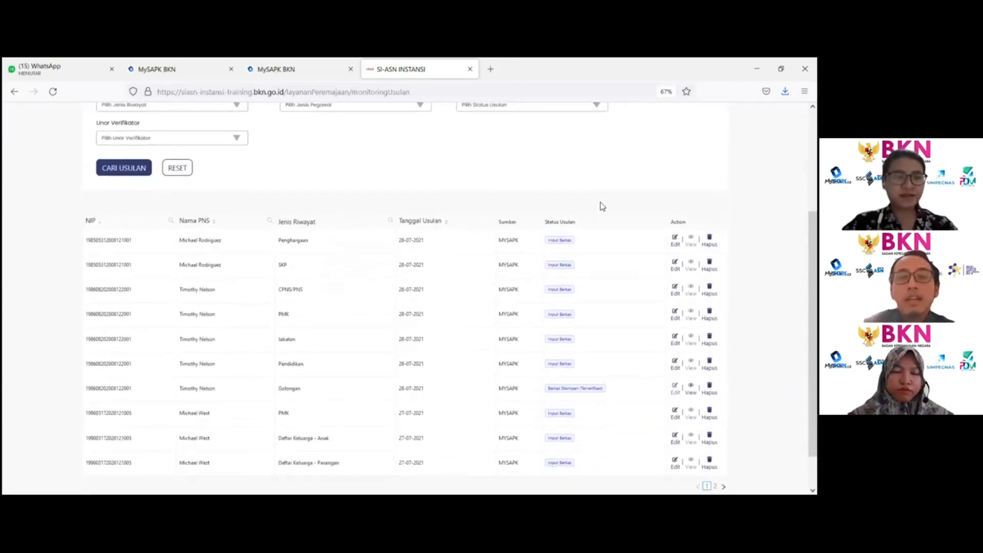
pyautogui.scroll(1, 602, 206)
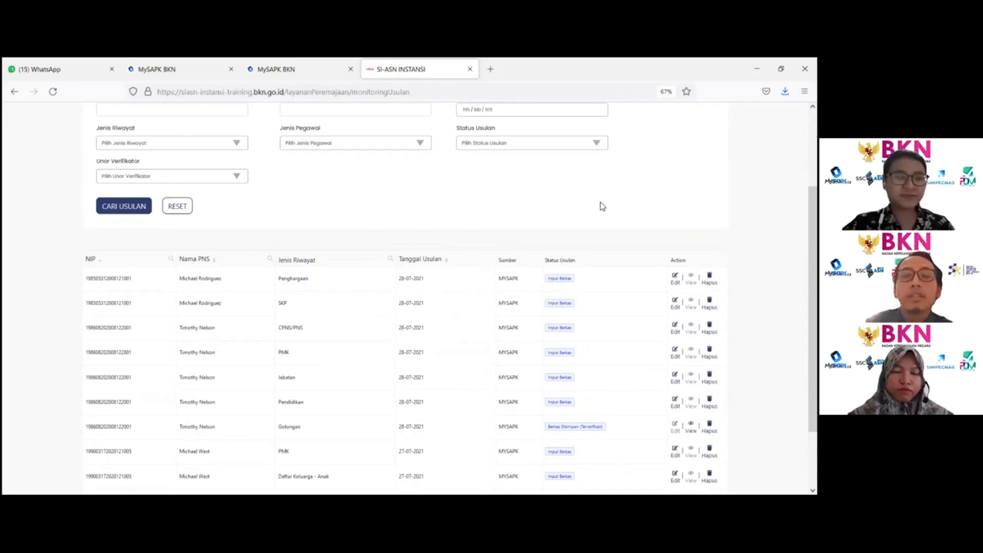
pyautogui.scroll(3, 644, 129)
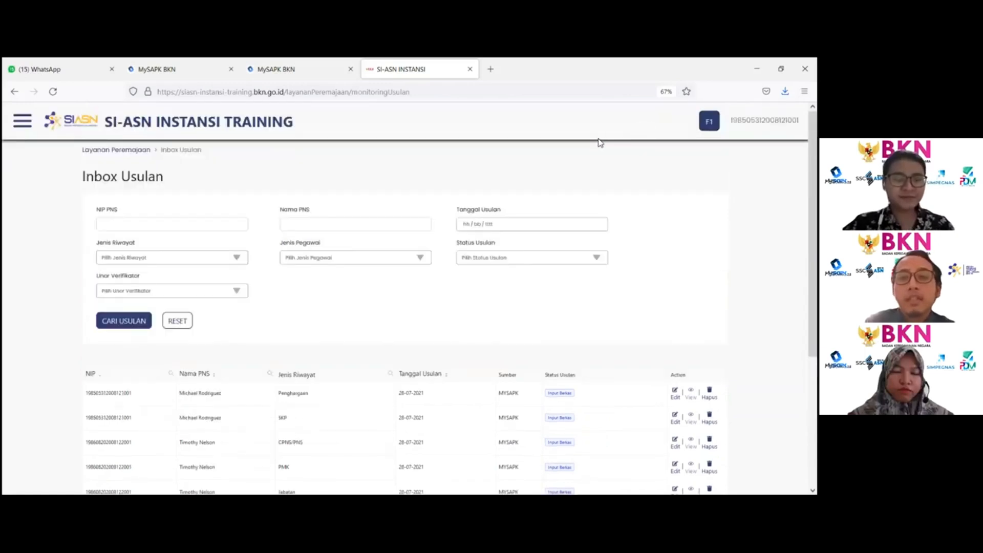
pyautogui.scroll(-3, 596, 148)
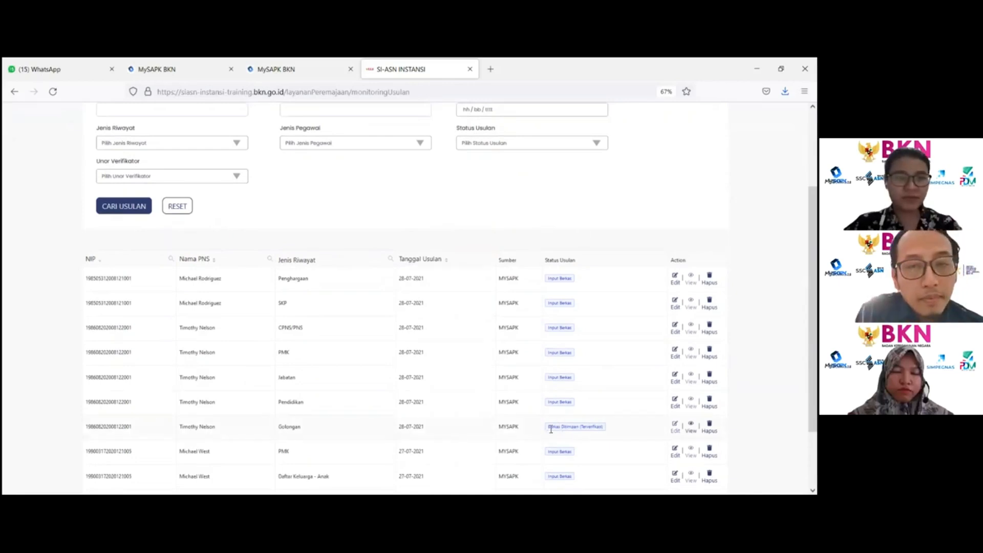
pyautogui.moveTo(549, 428); pyautogui.dragTo(624, 428)
pyautogui.scroll(3, 599, 302)
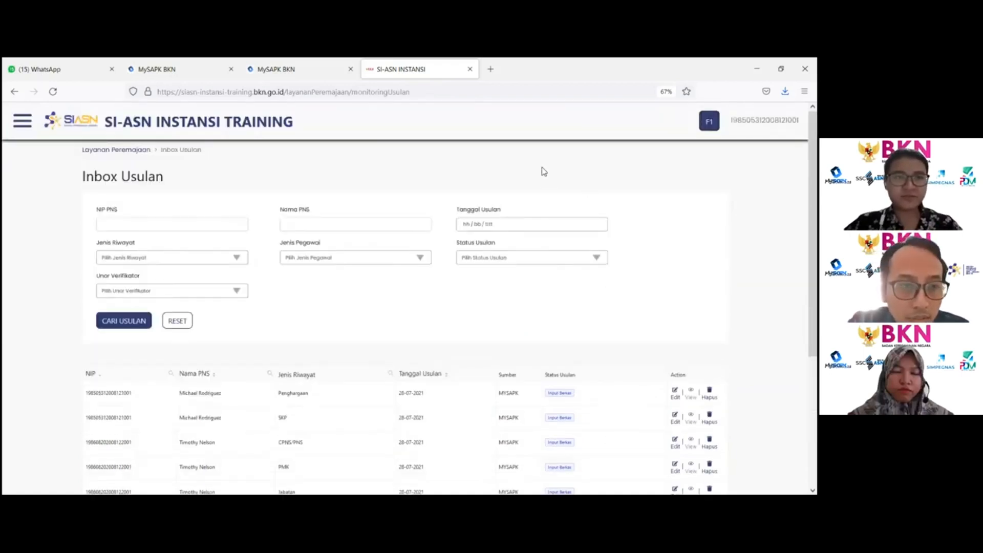
# Switch to the MySAPK BKN page showing Riwayat Diklat and log out of the account.
pyautogui.click(322, 74)
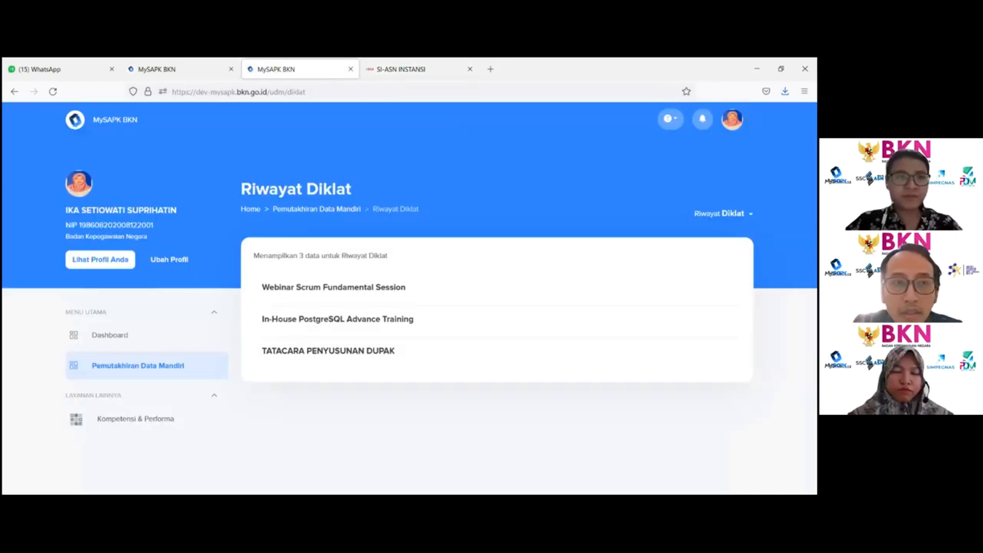
pyautogui.click(732, 119)
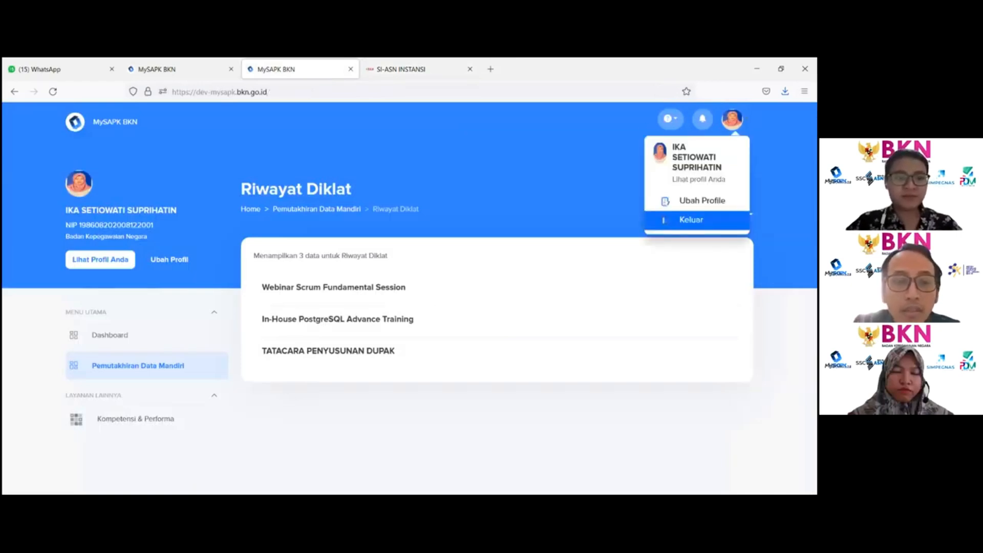
pyautogui.click(681, 222)
# Switch back to SI-ASN Instansi and check which employee the Golongan proposal belongs to in Inbox Usulan.
pyautogui.click(409, 71)
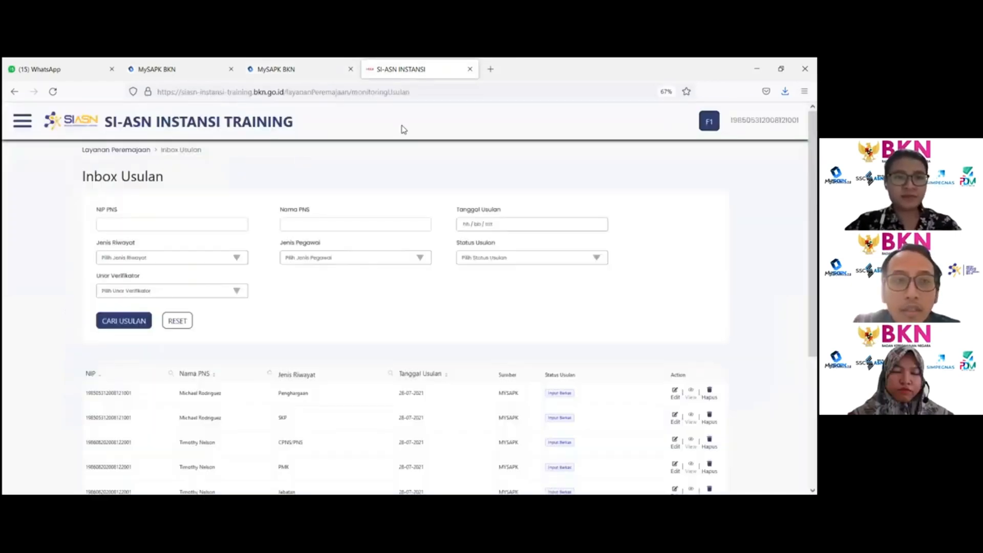
pyautogui.scroll(-5, 345, 257)
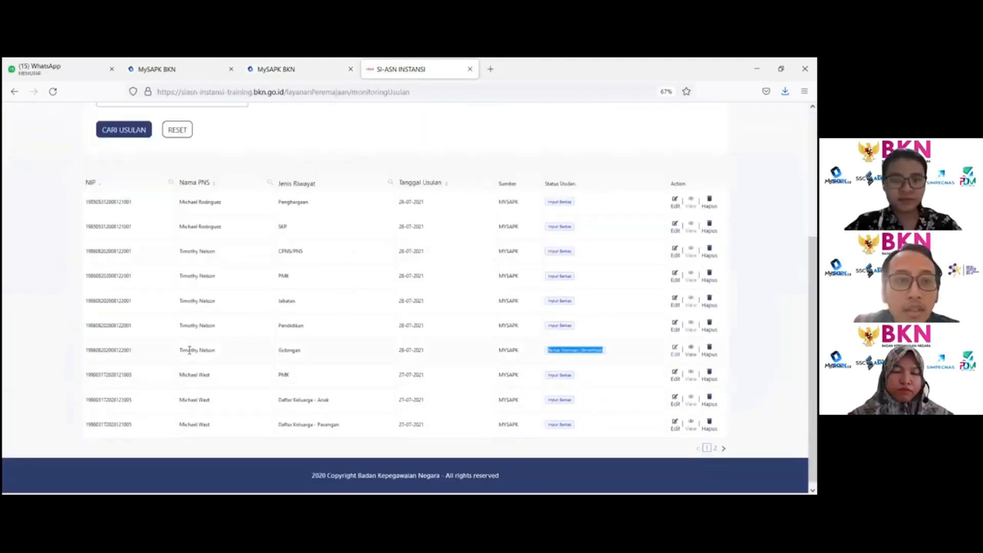
pyautogui.scroll(5, 338, 259)
# Switch to MySAPK BKN, log in with the prefilled credentials, and open the History Pengajuan of Update Data Mandiri to check the proposals' statuses.
pyautogui.click(309, 66)
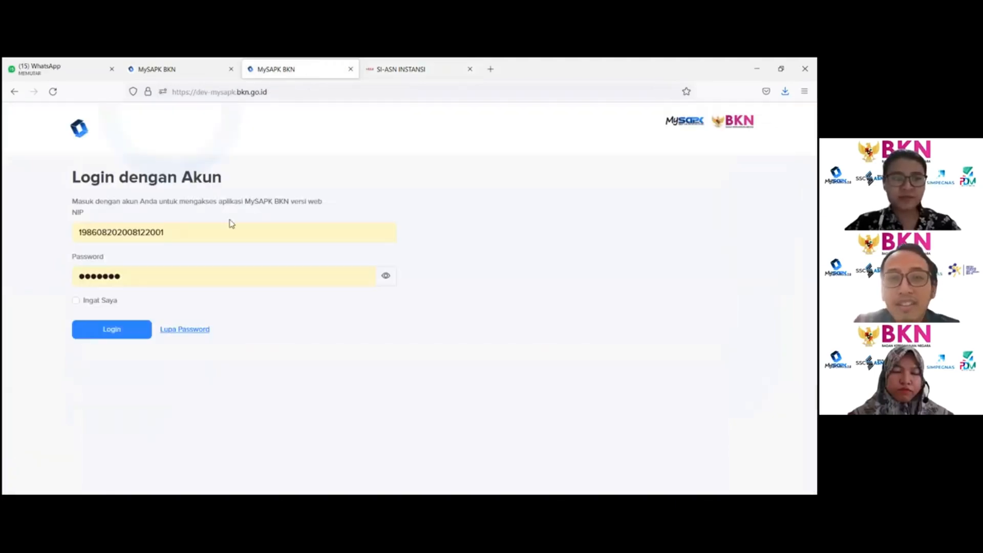
pyautogui.click(119, 333)
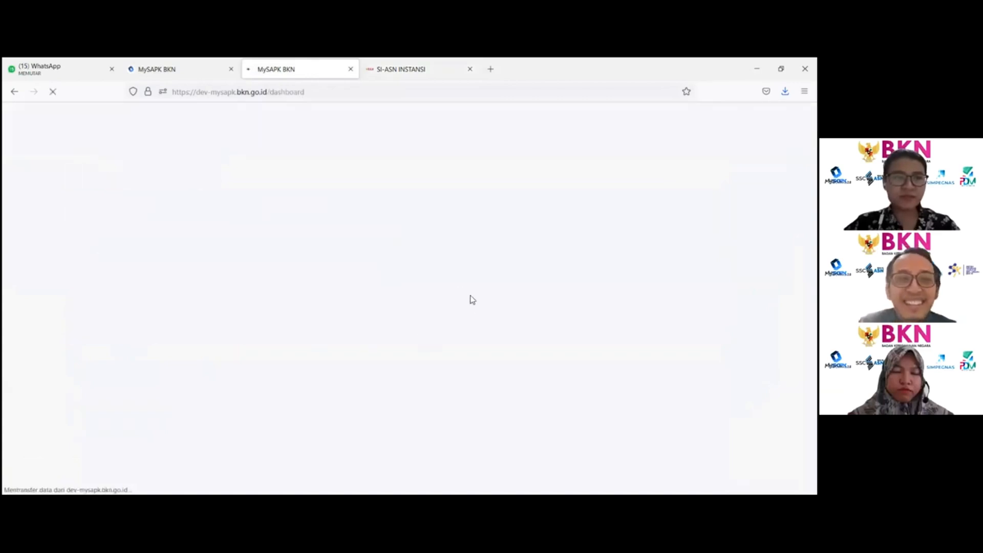
pyautogui.click(285, 315)
pyautogui.click(710, 213)
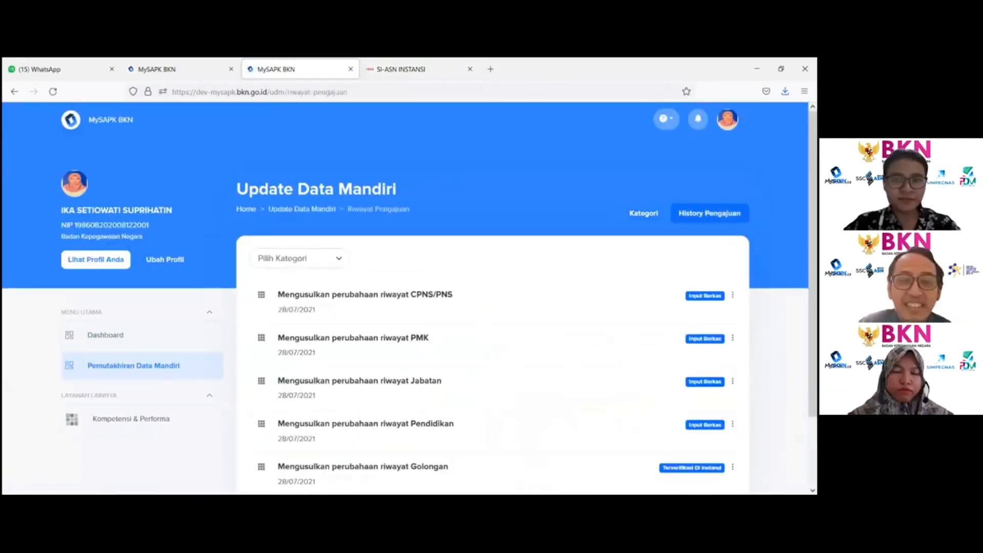
pyautogui.scroll(-2, 662, 246)
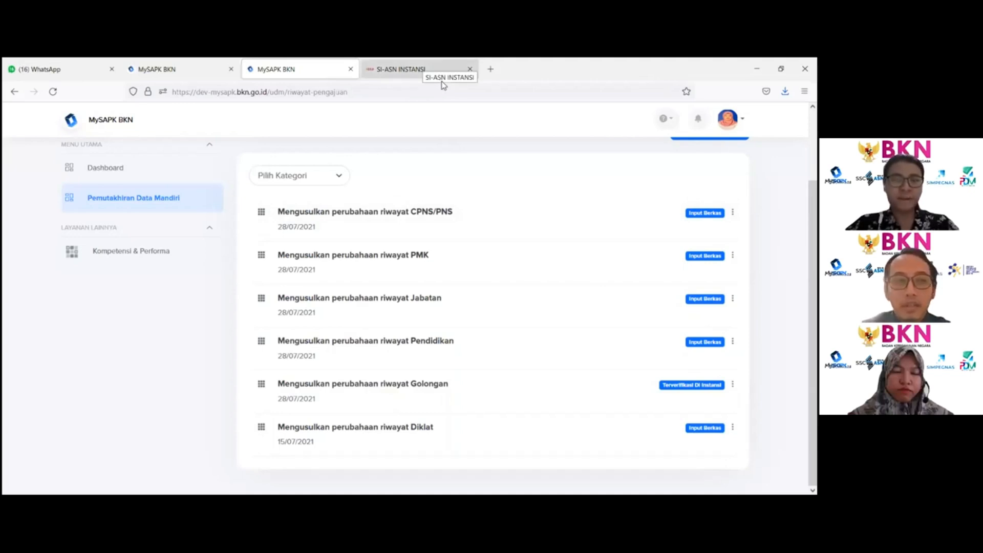
# Switch back to SI-ASN Instansi and review the proposals' Jenis Riwayat and Status Usulan in the Inbox Usulan list.
pyautogui.click(444, 85)
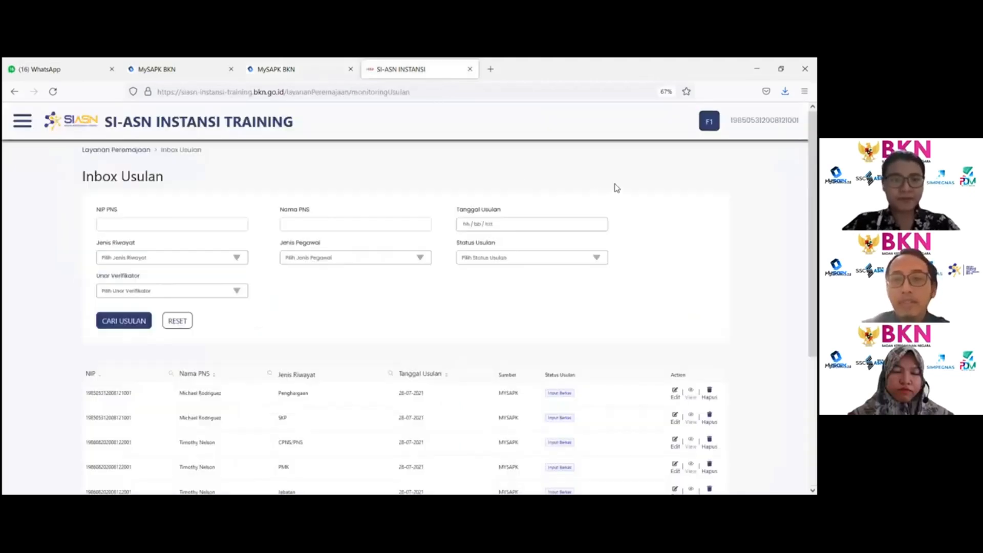
pyautogui.scroll(-3, 616, 188)
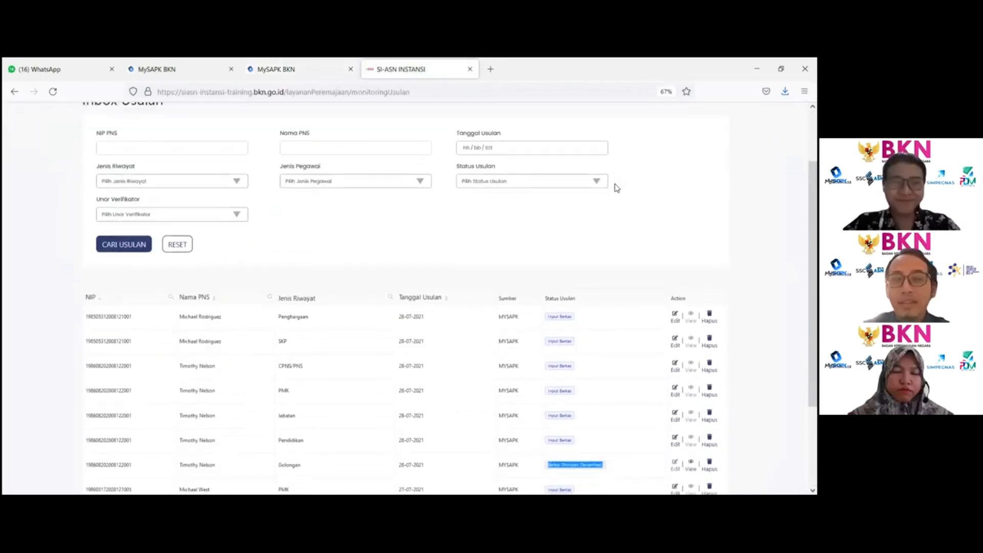
pyautogui.scroll(-1, 616, 188)
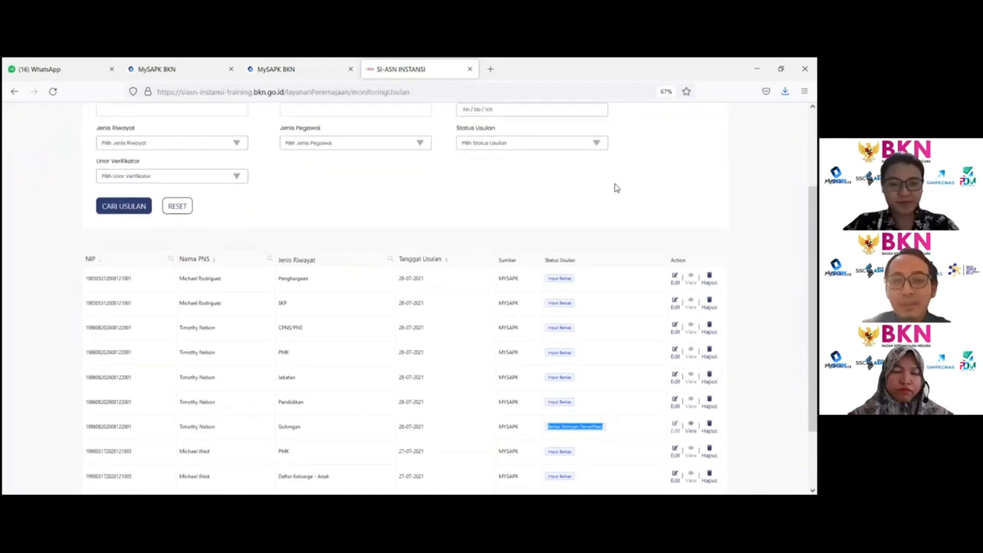
pyautogui.scroll(3, 616, 187)
pyautogui.scroll(-2, 616, 188)
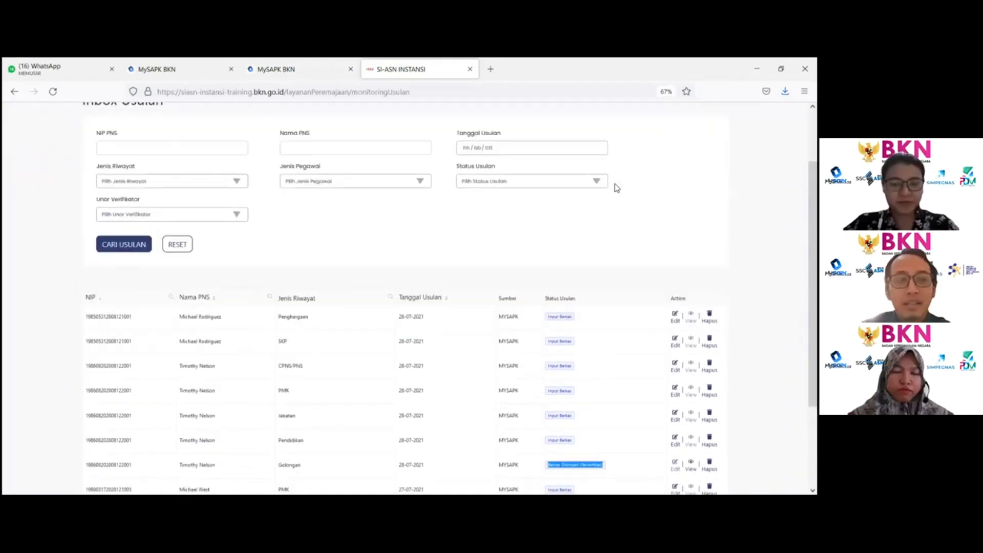
pyautogui.scroll(1, 617, 188)
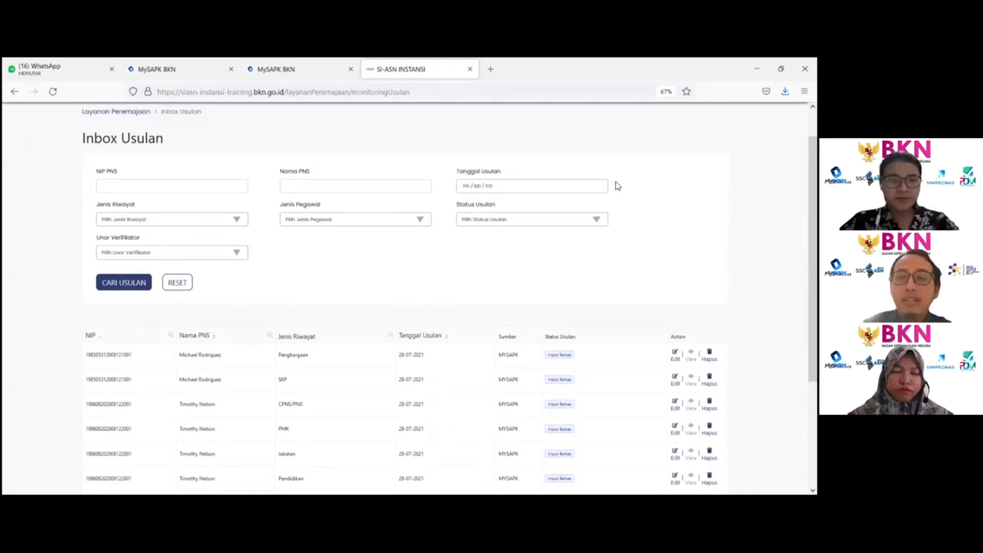
pyautogui.scroll(1, 618, 186)
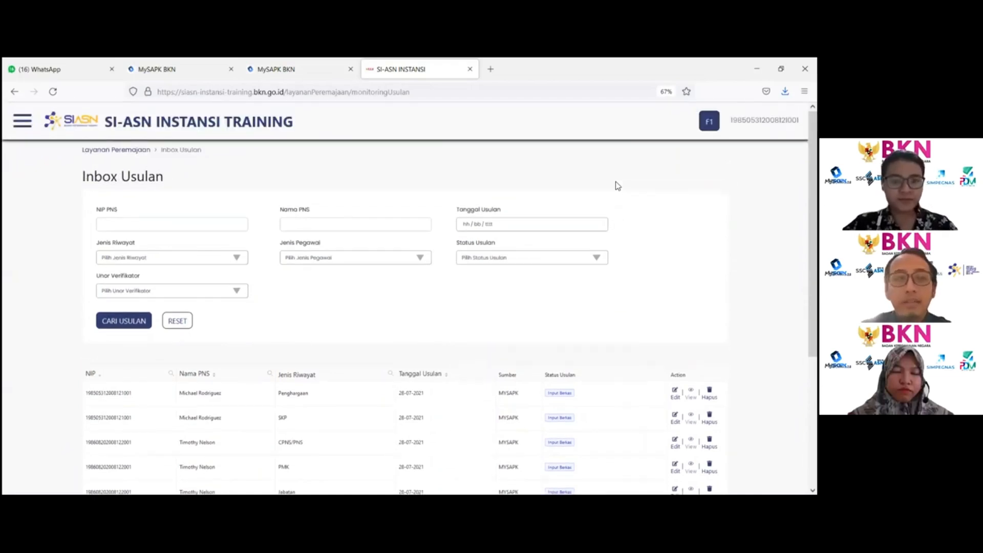
pyautogui.scroll(-2, 618, 185)
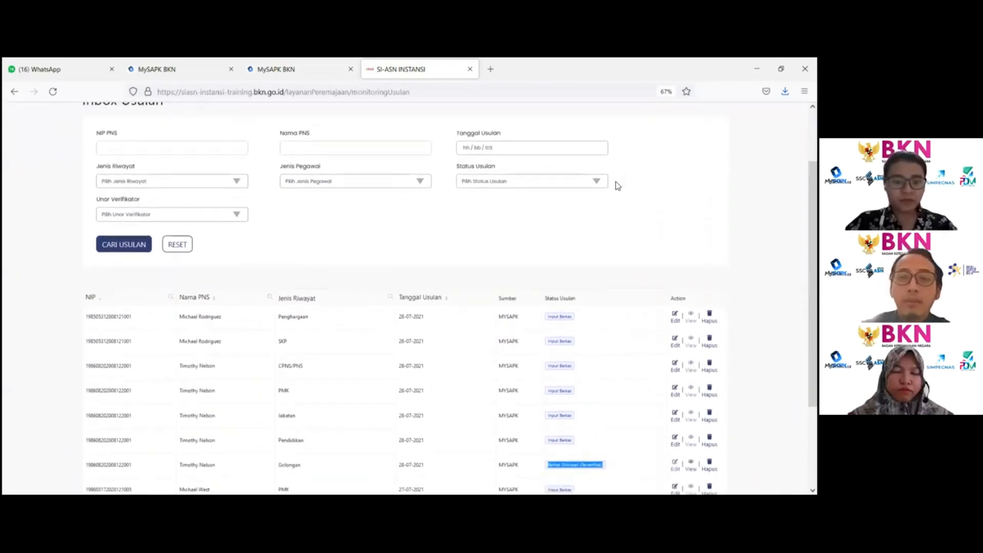
pyautogui.scroll(2, 618, 186)
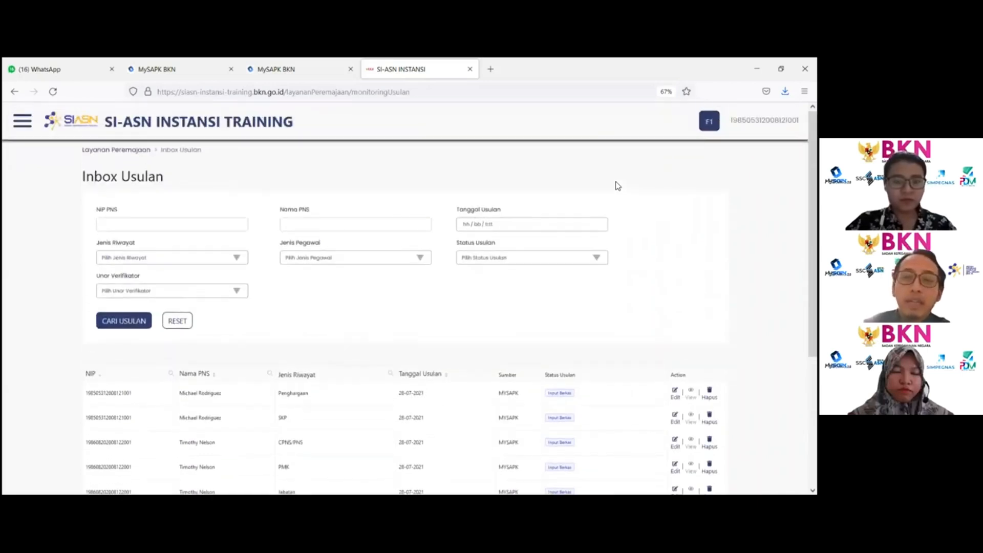